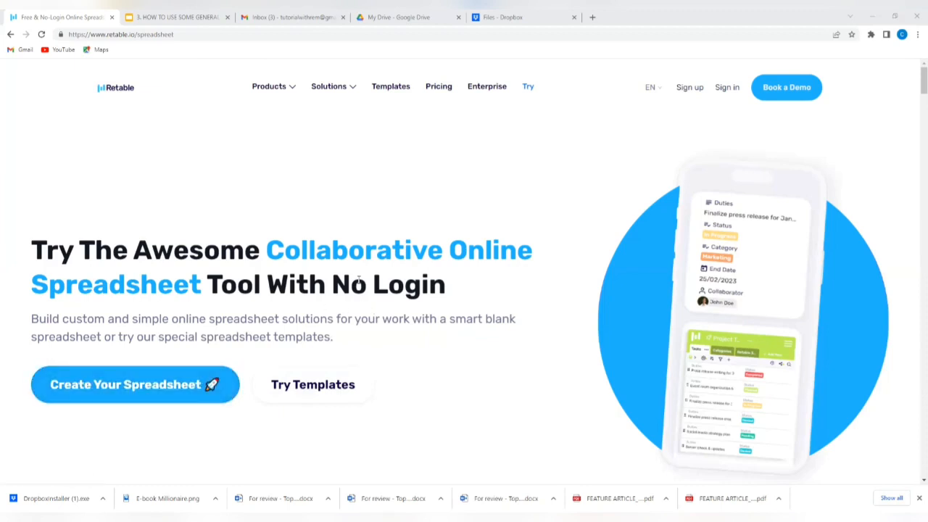
- Look over the site's product offerings and the Pro, Team and Enterprise pricing plans, and return to the online spreadsheet page
mouse_move(281, 86)
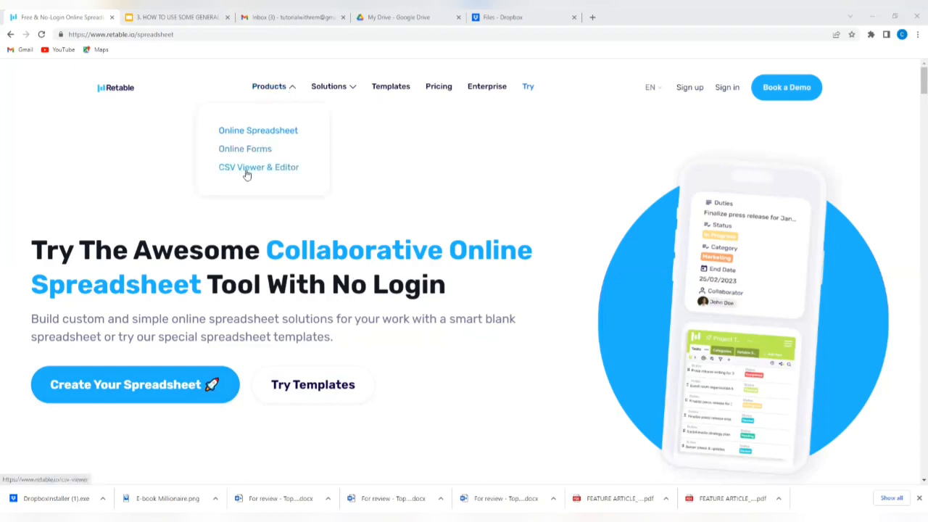
mouse_move(330, 92)
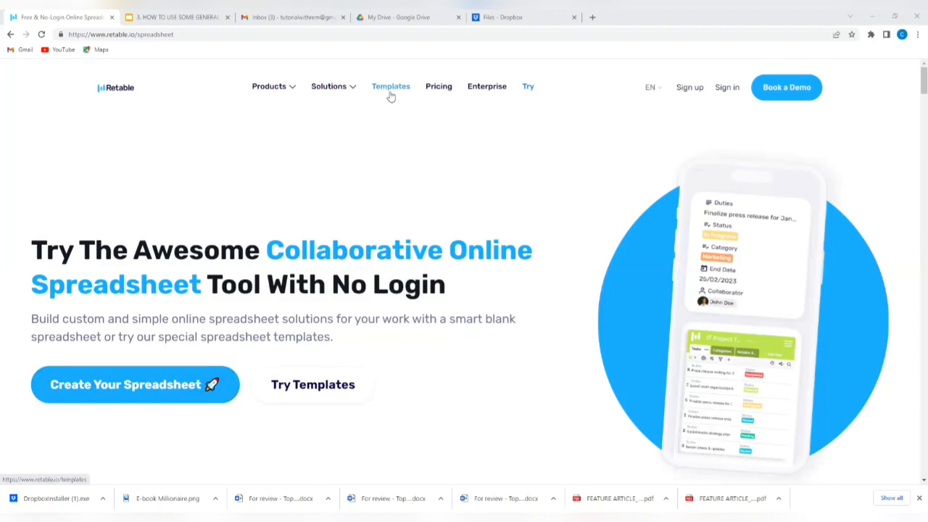
left_click(439, 87)
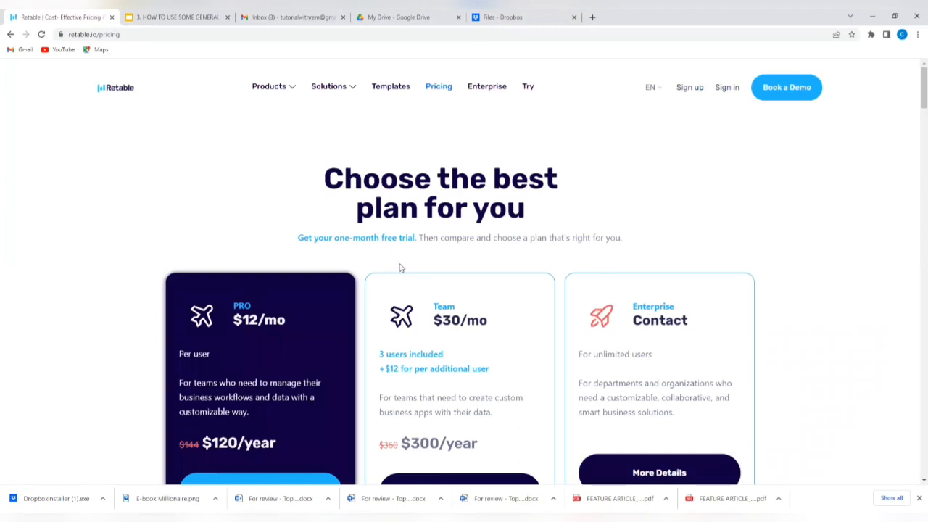
scroll(400, 267, "down", 2)
scroll(400, 267, "down", 1)
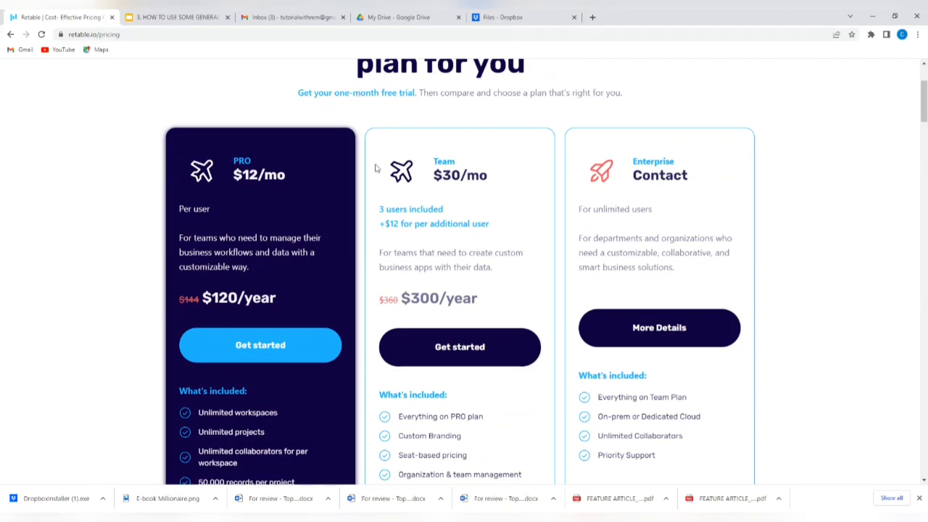
left_click(10, 34)
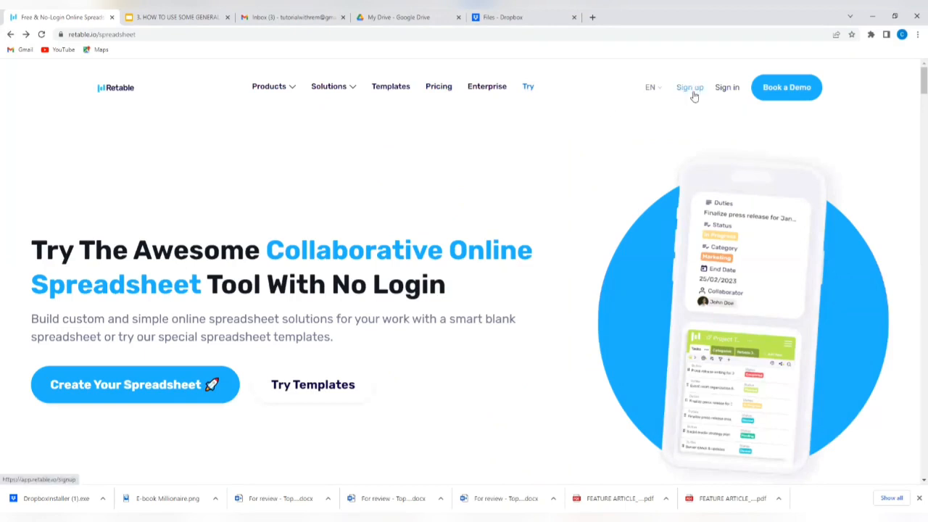
- Examine the online spreadsheet page's use-case cards and its sections on collaboration, teamwork and business management
scroll(692, 96, "down", 5)
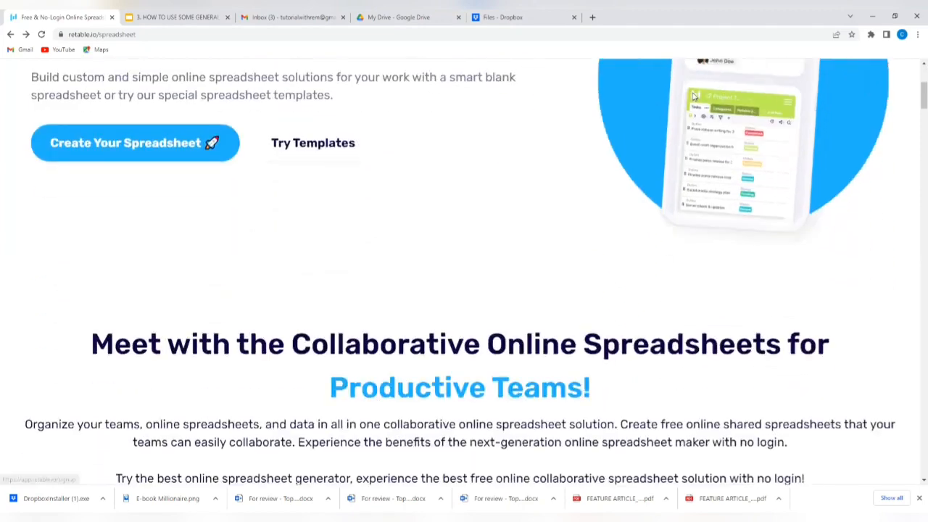
scroll(693, 96, "down", 2)
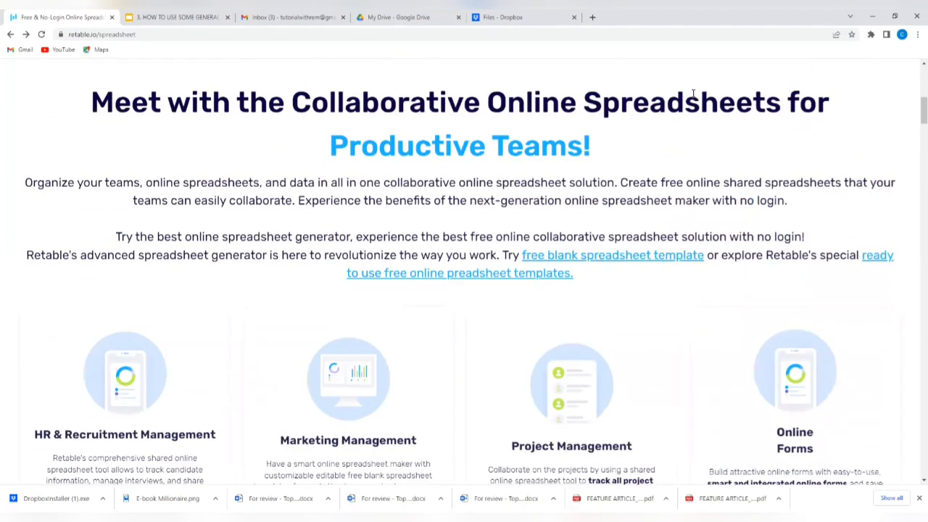
scroll(514, 127, "down", 3)
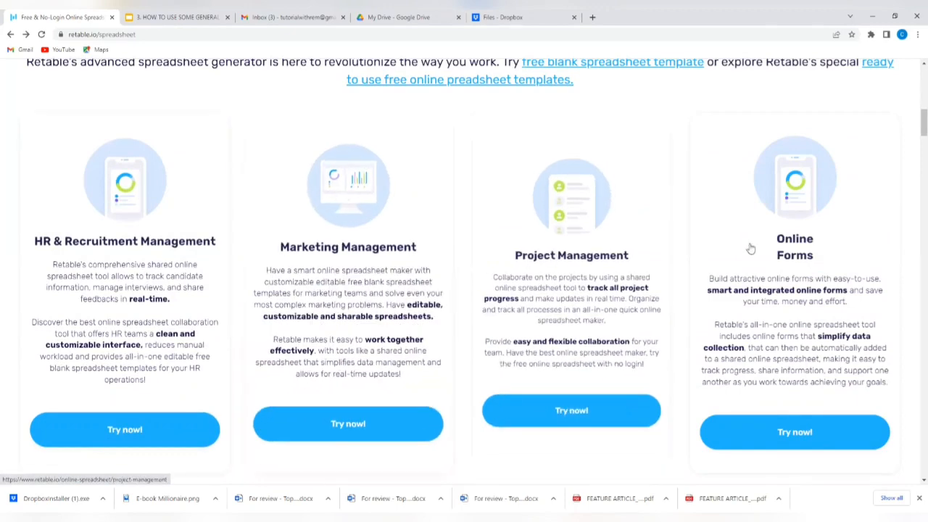
scroll(491, 253, "down", 3)
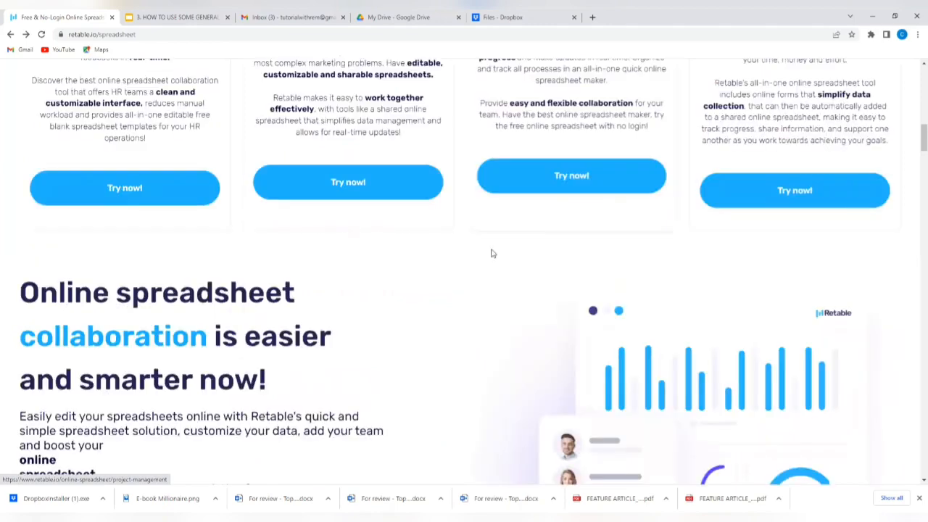
scroll(491, 253, "down", 2)
scroll(491, 253, "down", 6)
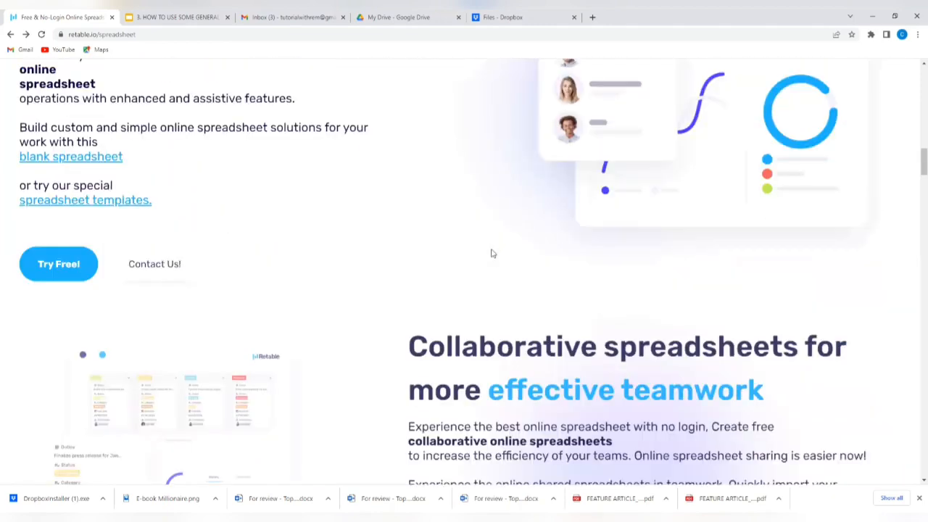
scroll(492, 252, "down", 5)
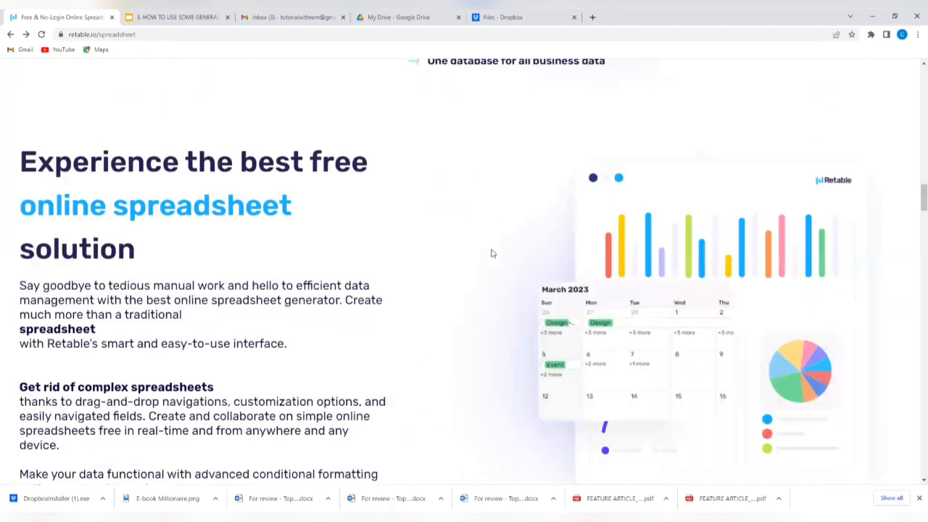
scroll(491, 253, "down", 5)
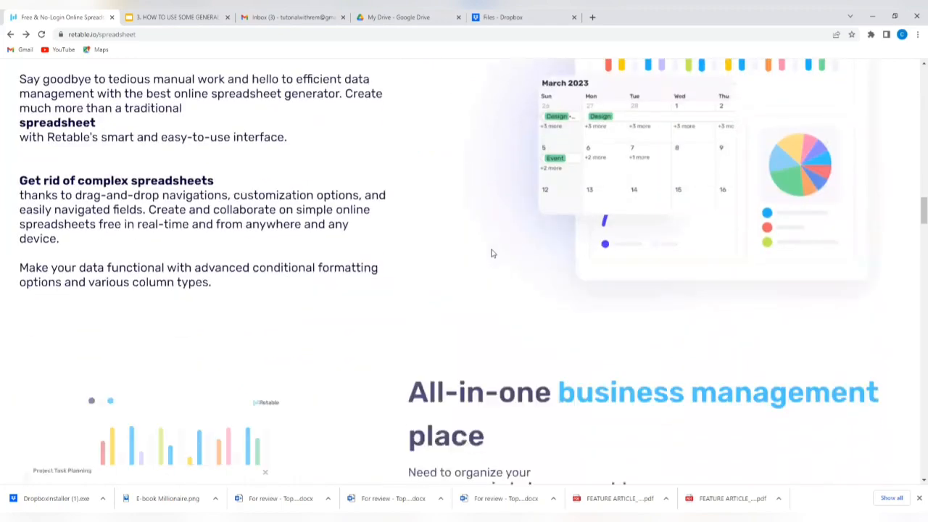
scroll(491, 253, "up", 10)
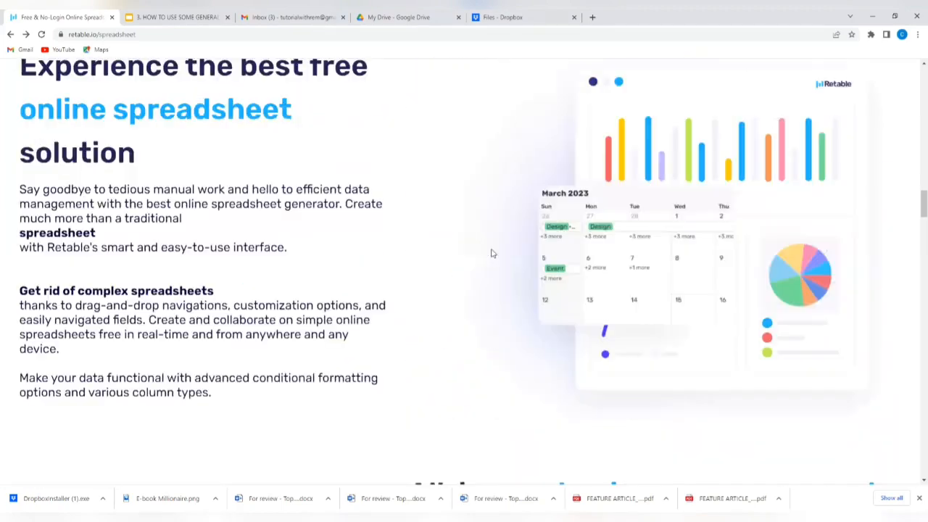
scroll(491, 249, "down", 10)
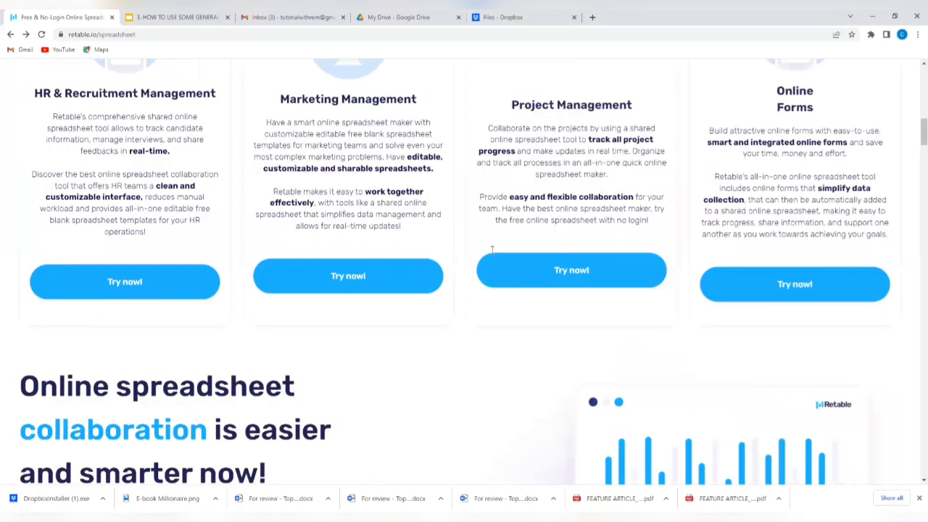
scroll(493, 251, "up", 12)
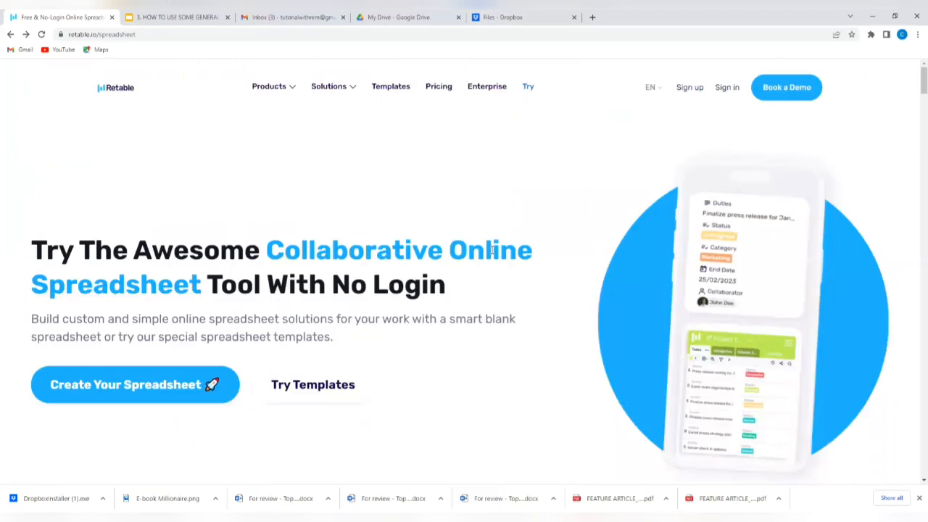
- Sign up for a free Retable account with the Google account and start the welcome questionnaire
left_click(690, 88)
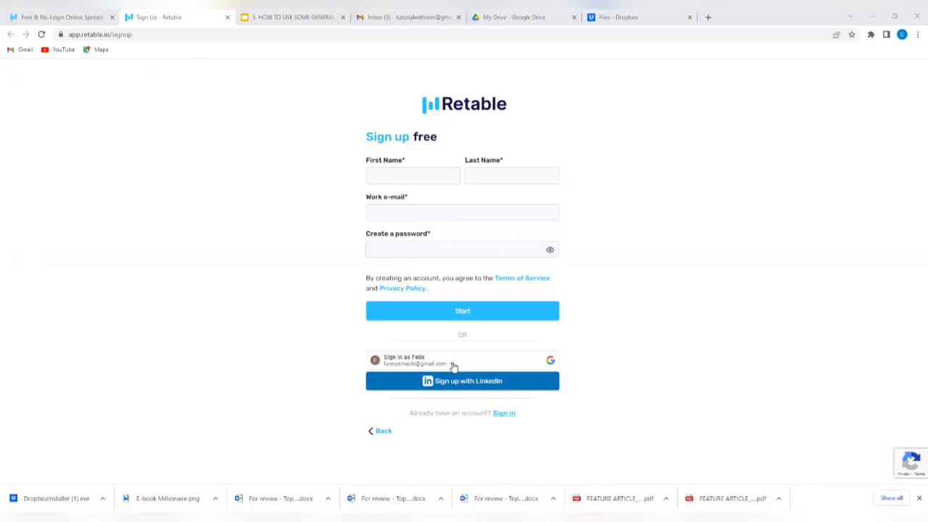
left_click(531, 355)
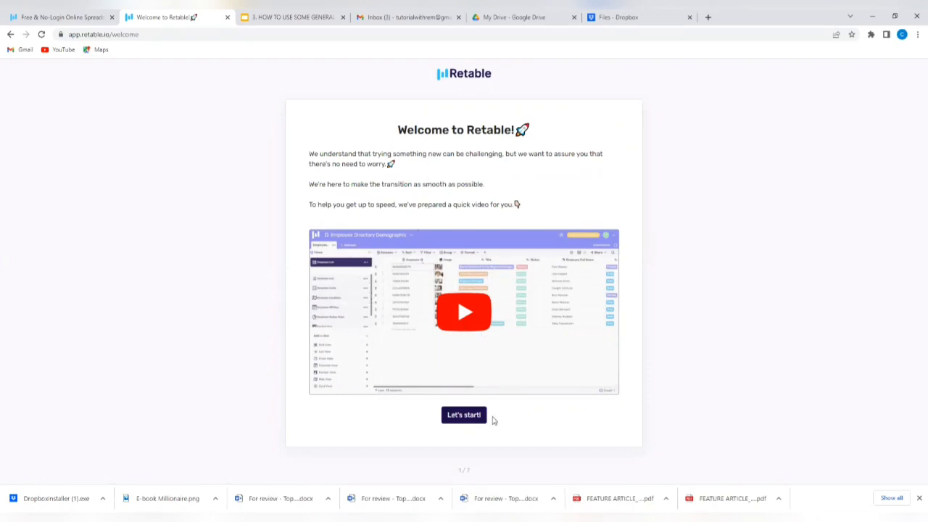
left_click(465, 417)
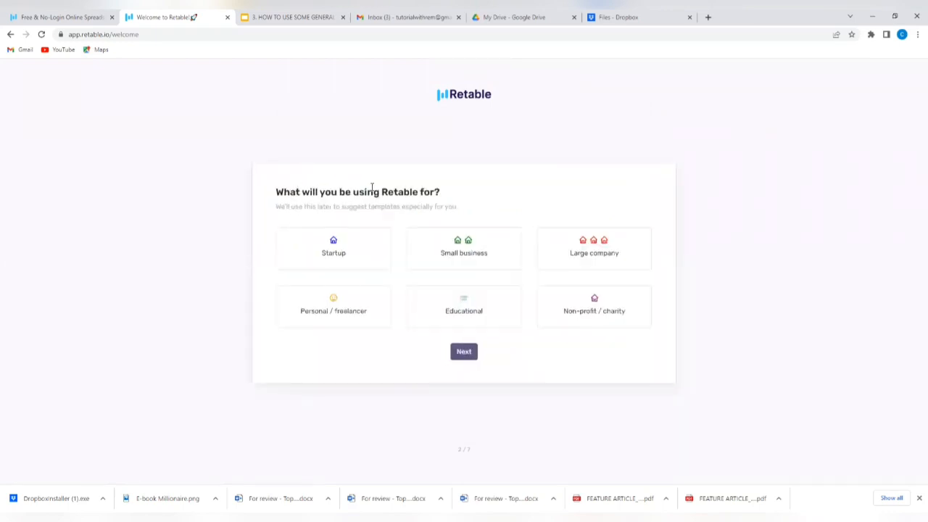
- Answer the onboarding questions with Personal / freelancer as the intended use and Manager as the role
left_click(341, 311)
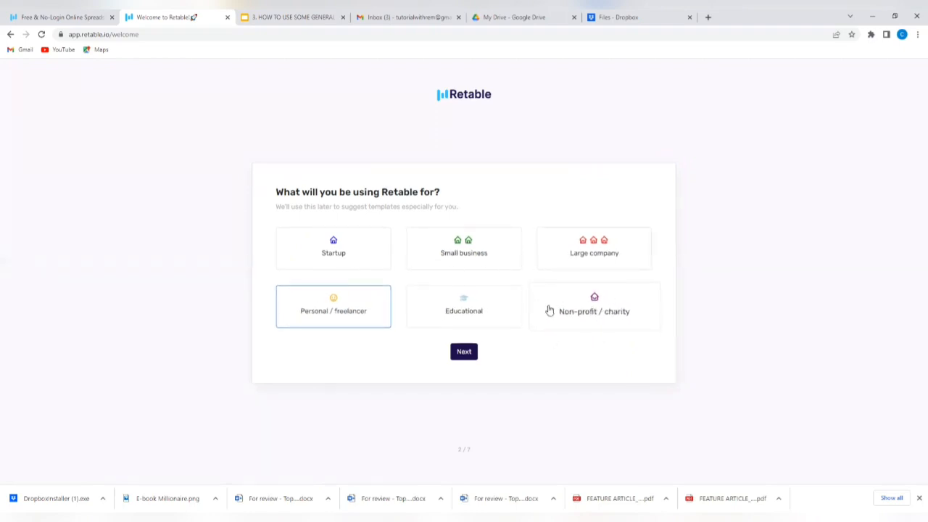
left_click(464, 352)
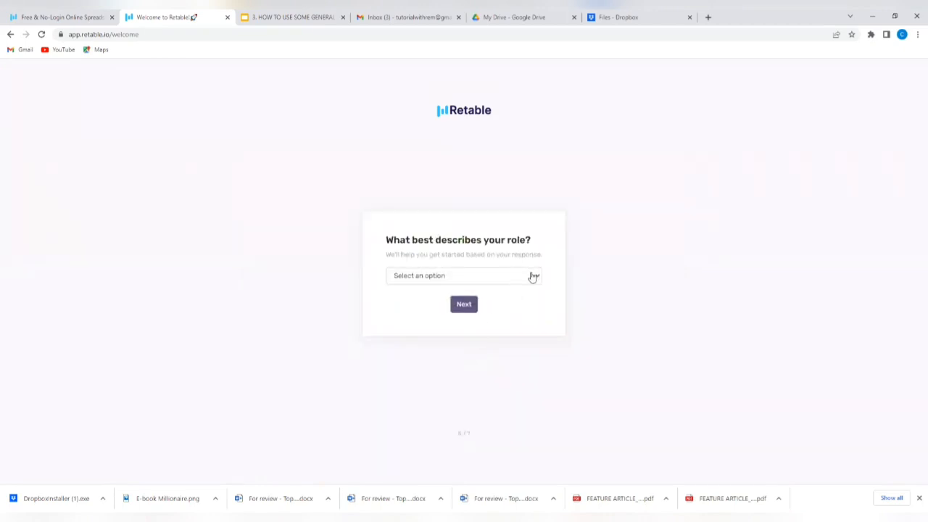
left_click(439, 277)
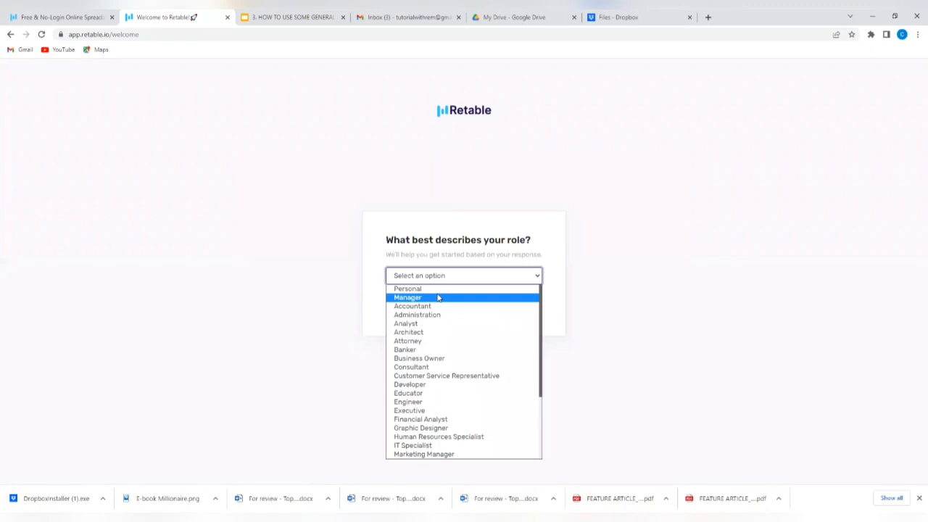
left_click(520, 297)
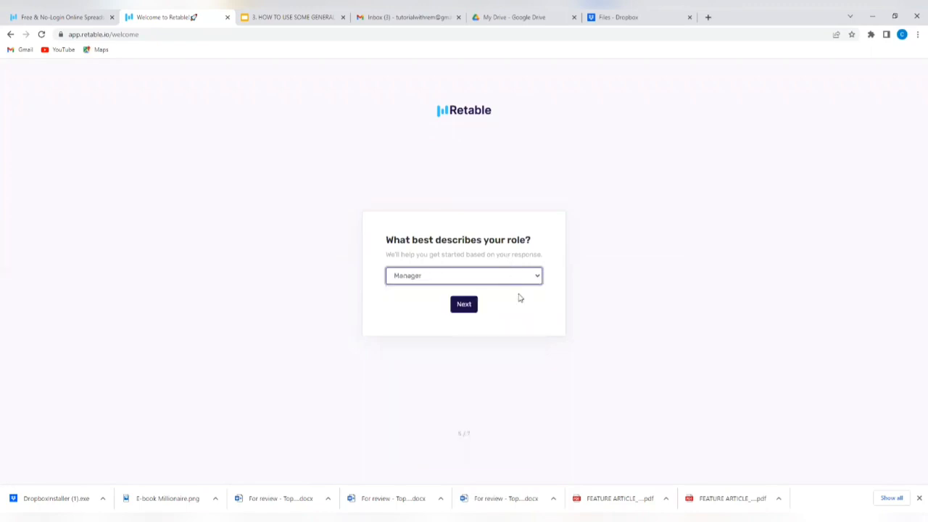
left_click(468, 309)
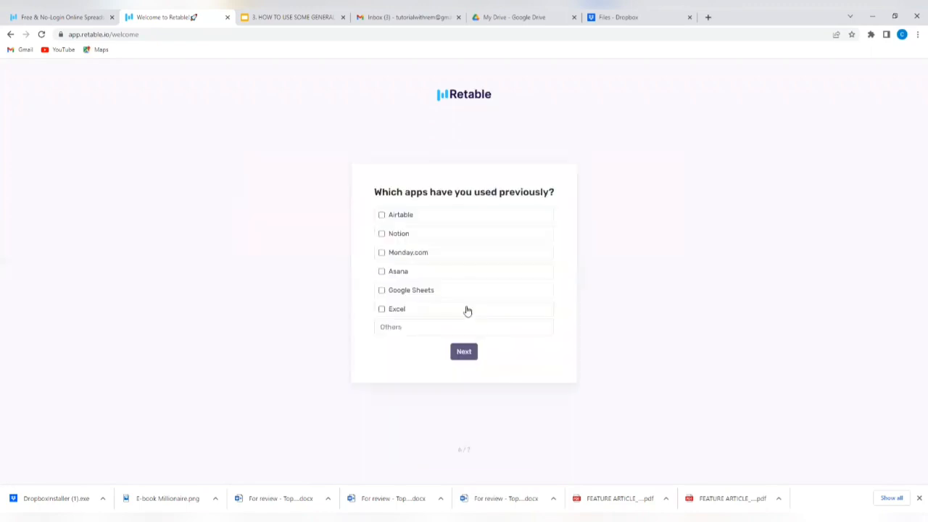
- Mark Excel and Google Sheets as previously used apps and complete the account setup without the review opt-in
left_click(382, 310)
left_click(381, 290)
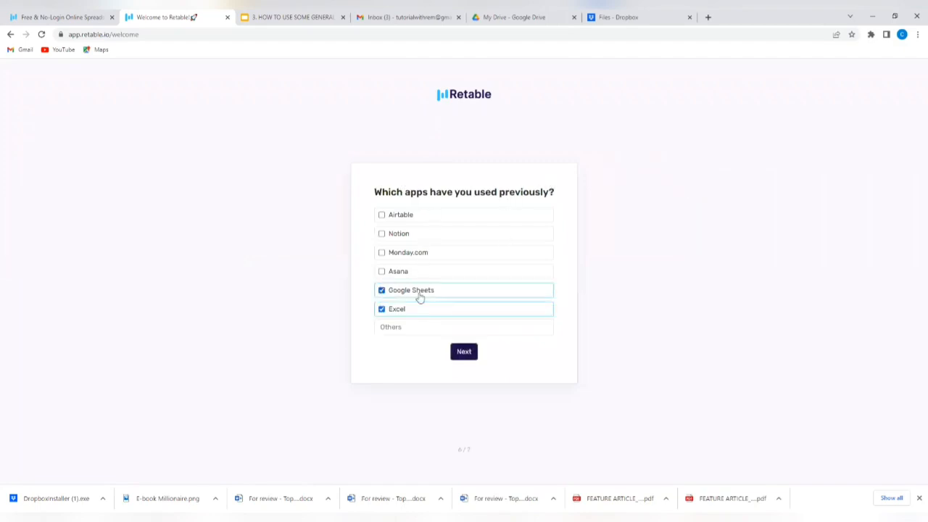
left_click(468, 355)
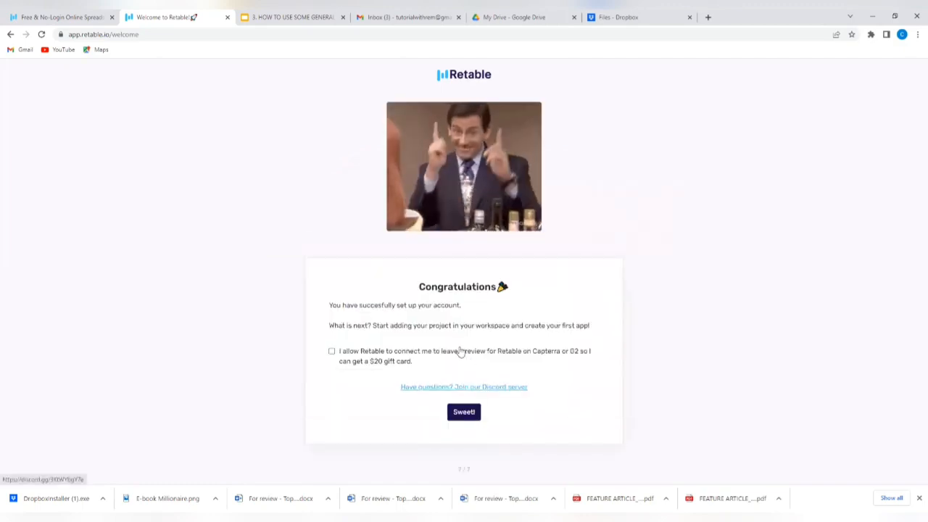
left_click(469, 418)
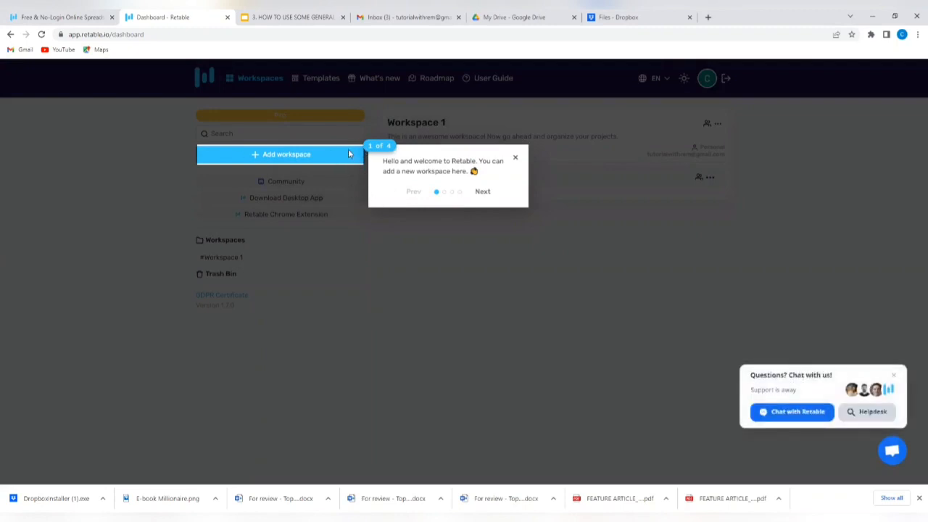
- Go through the four-part dashboard tour to its end and dismiss the Pro plan trial notice
left_click(479, 193)
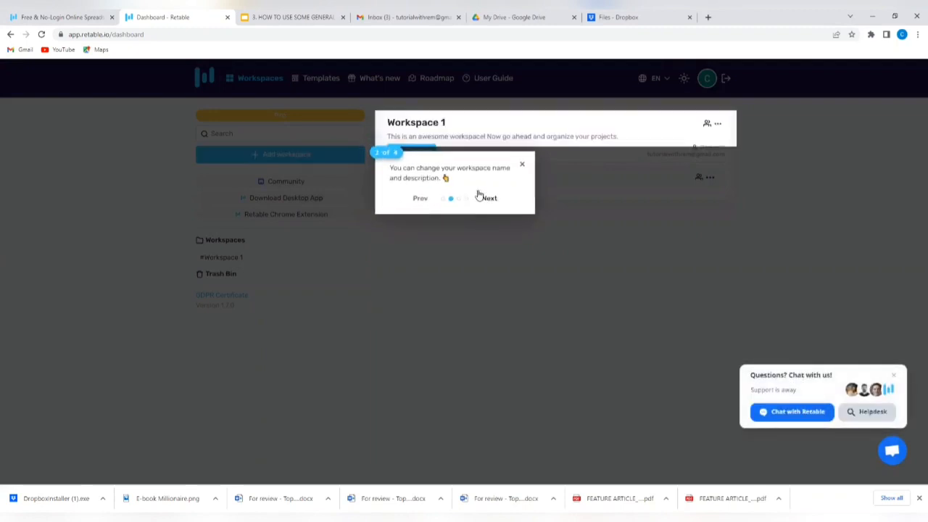
left_click(489, 201)
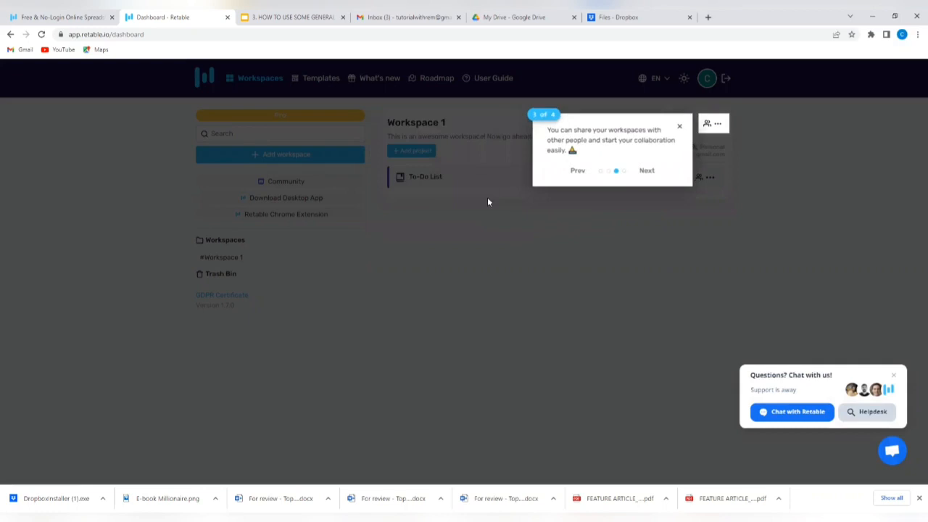
left_click(645, 174)
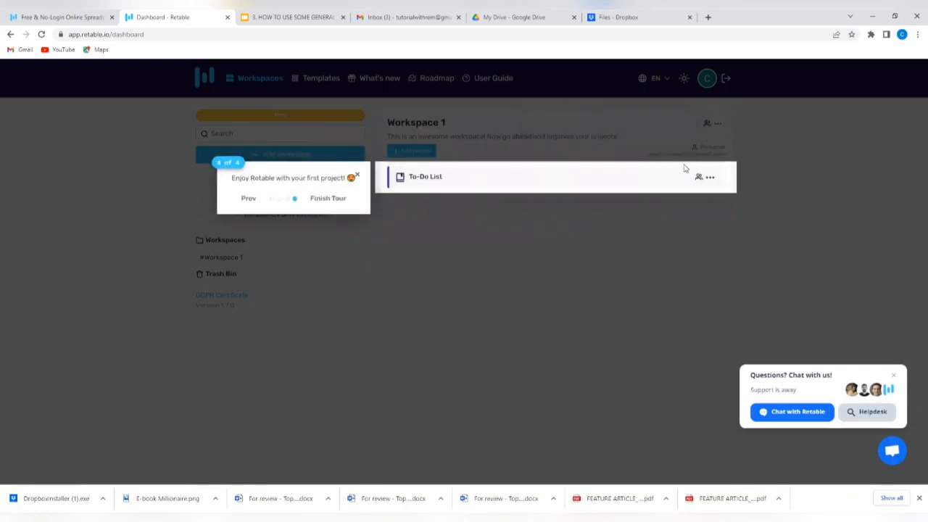
left_click(328, 200)
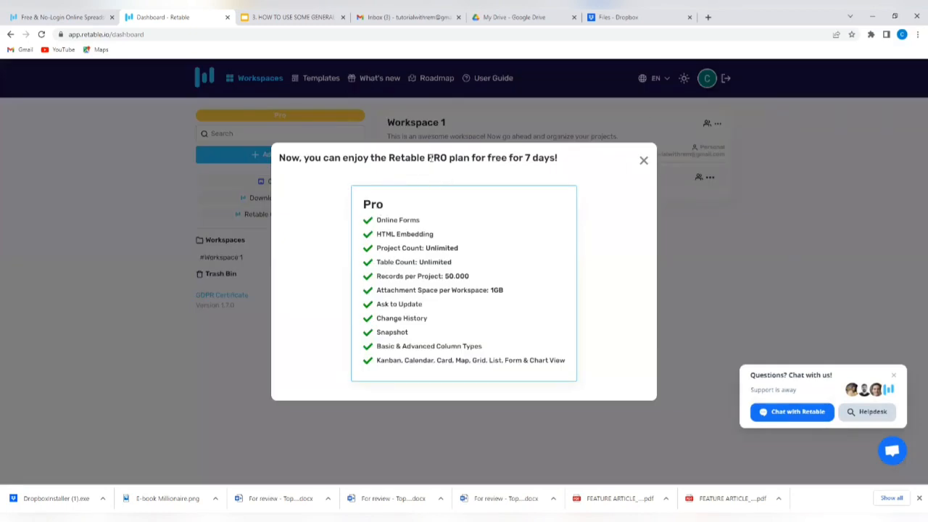
left_click(644, 162)
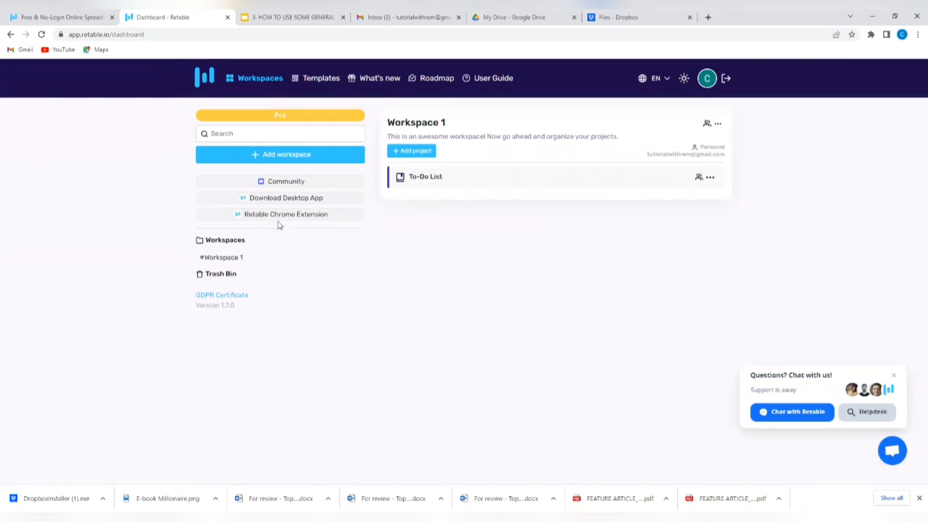
- Start a new workspace for personal use with the name "tUTORIAL" and the description "mANAGEMENT"
left_click(278, 156)
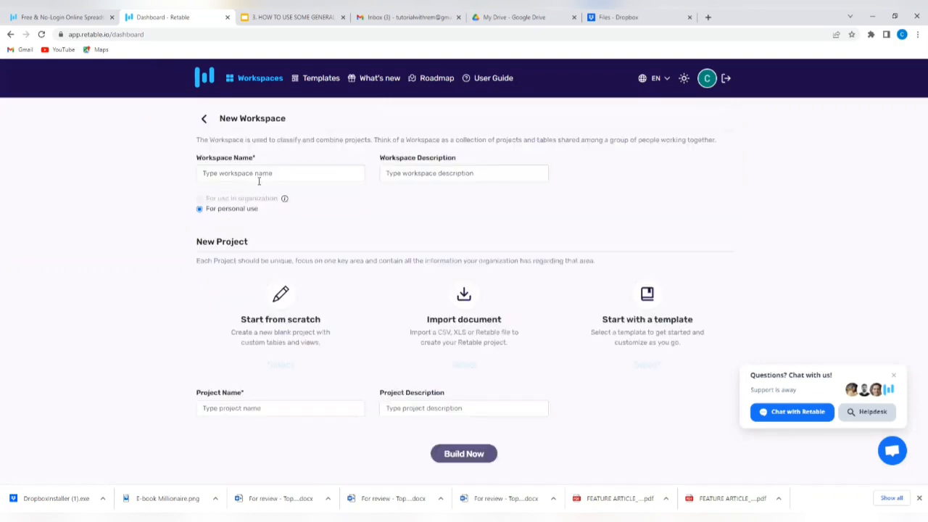
left_click(273, 174)
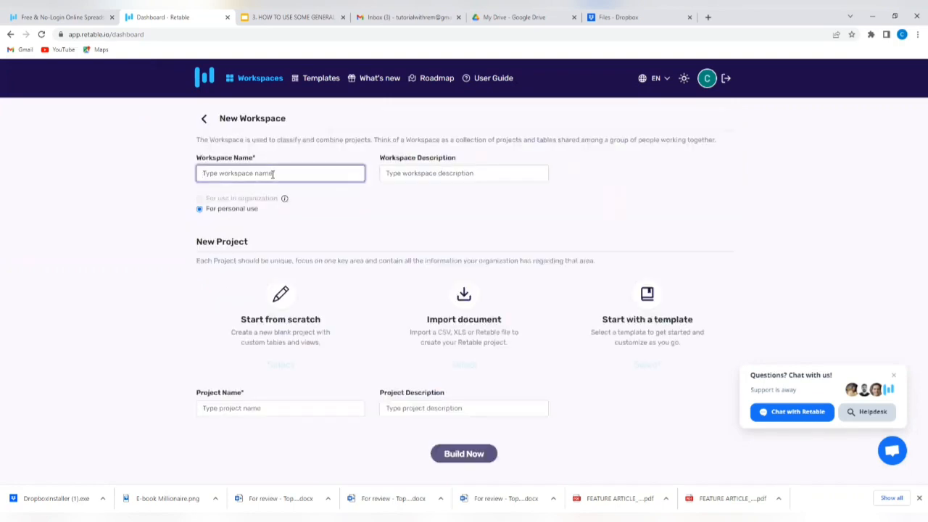
type("tUTORIAL")
left_click(475, 173)
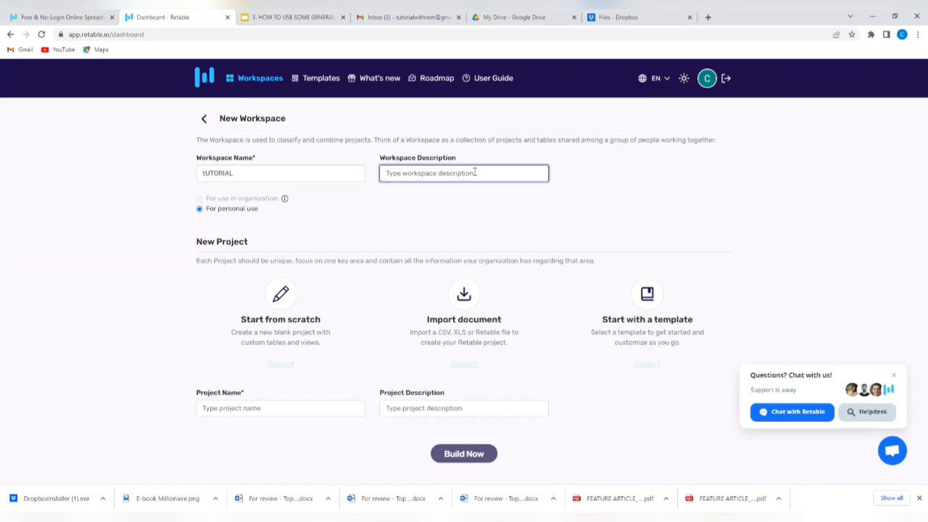
type("mANAGEMENT")
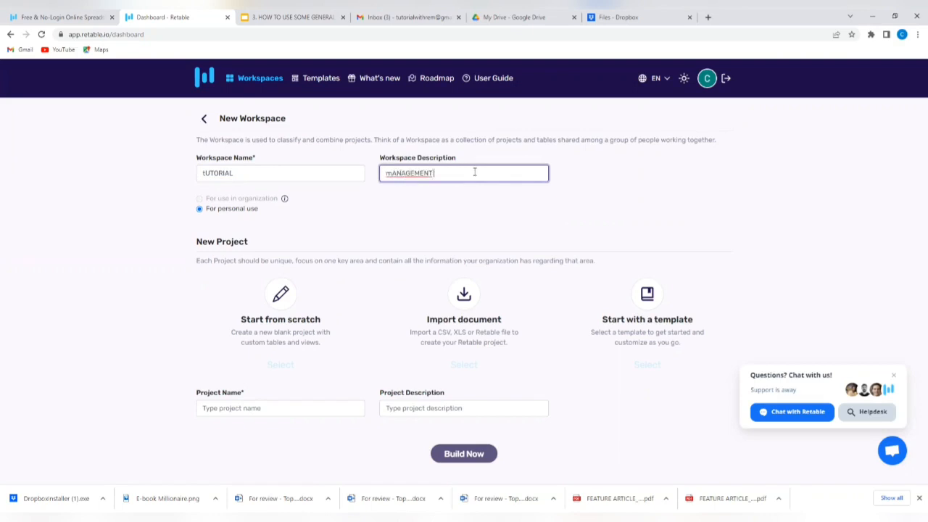
- Replace the workspace description with "Content template"
key("ctrl+a")
key("BackSpace")
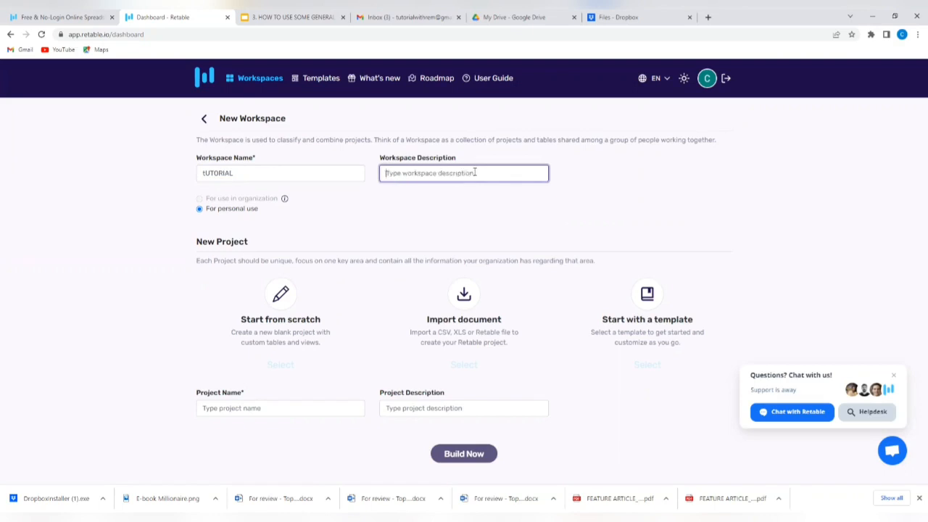
type("Content template")
mouse_move(285, 201)
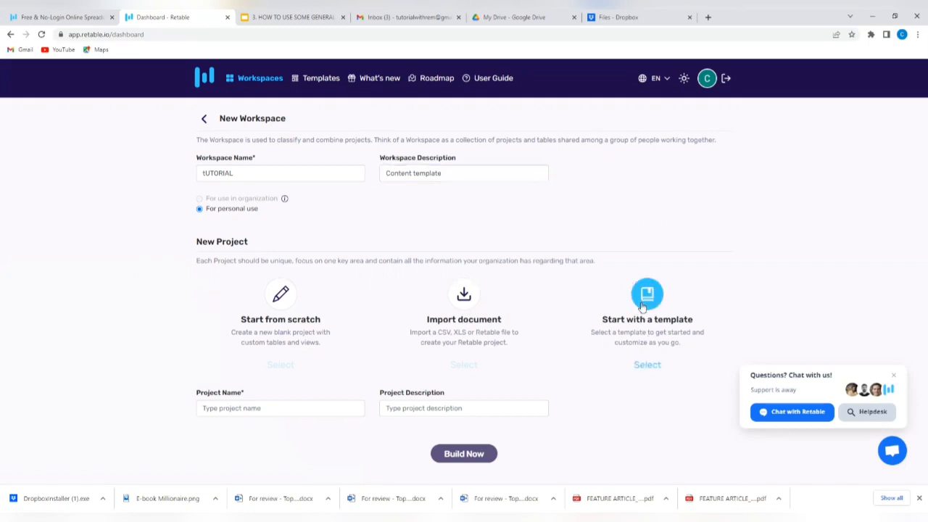
- Open the template archive for the new project and look through its categories from HR & Recruiting to Remote Work
left_click(642, 307)
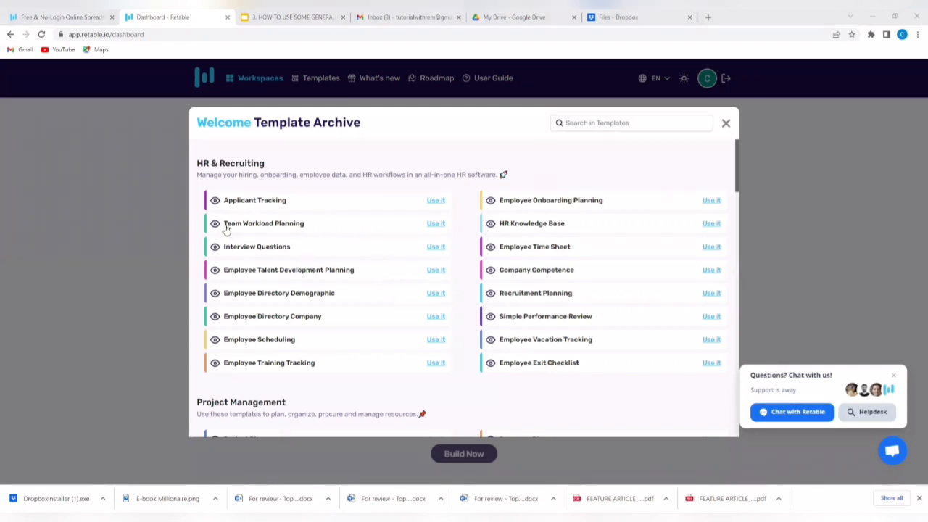
scroll(307, 230, "down", 2)
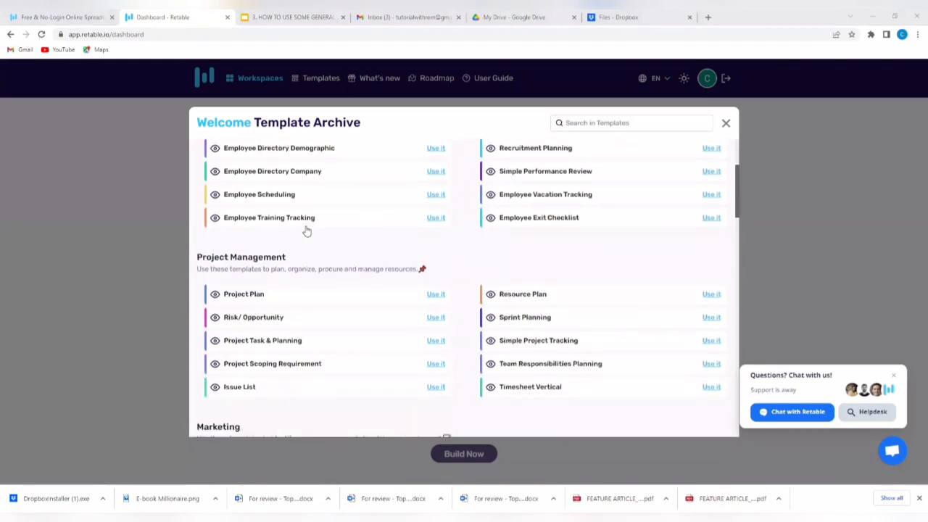
scroll(290, 258, "down", 3)
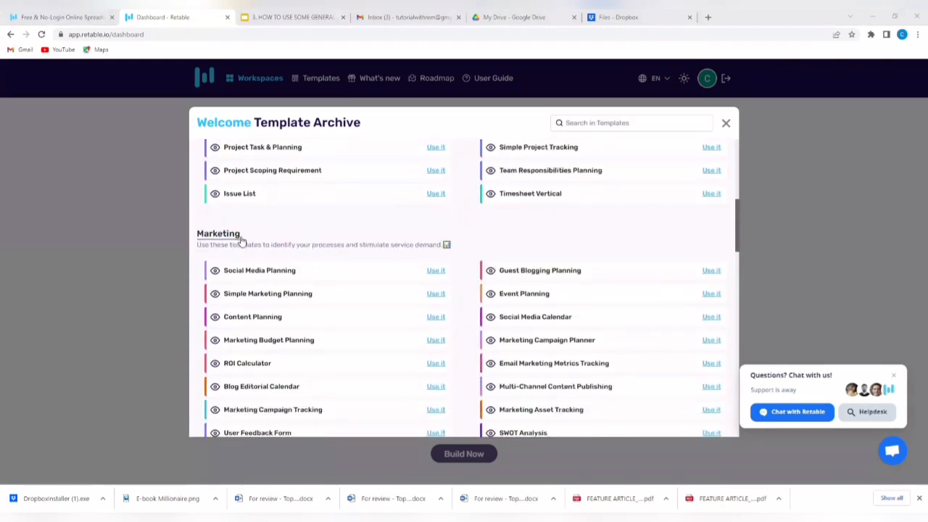
scroll(326, 255, "down", 3)
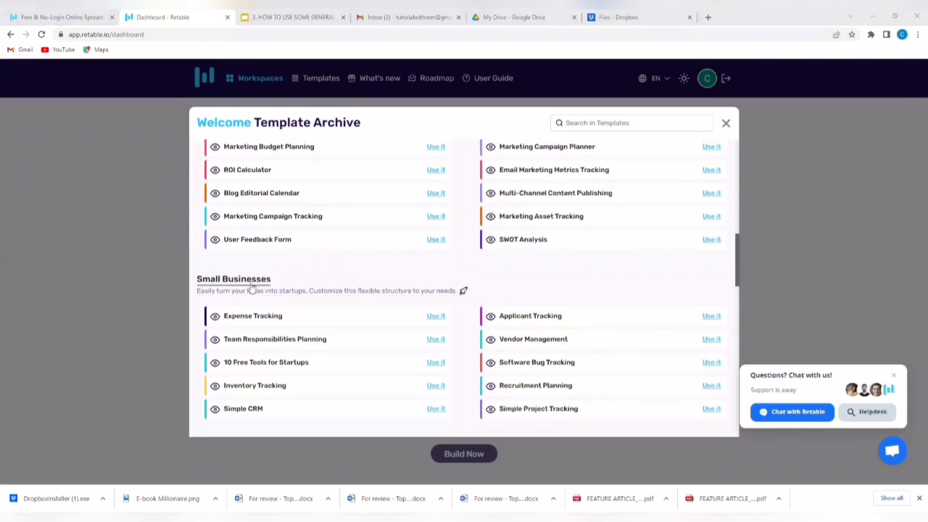
scroll(312, 288, "down", 1)
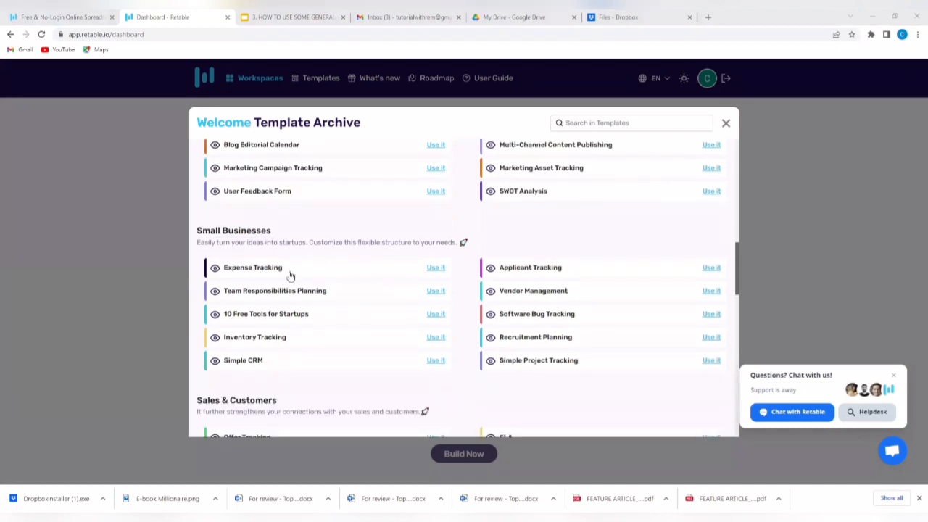
scroll(274, 291, "down", 2)
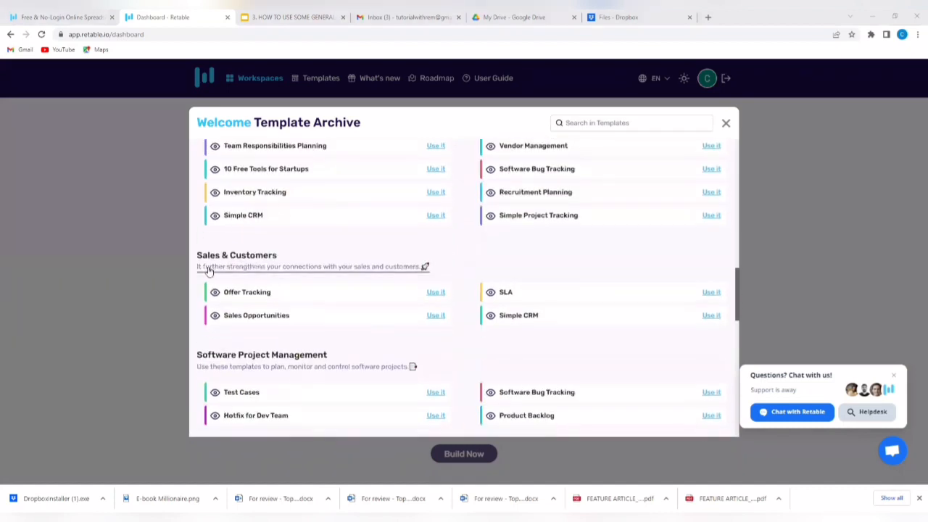
scroll(325, 294, "down", 2)
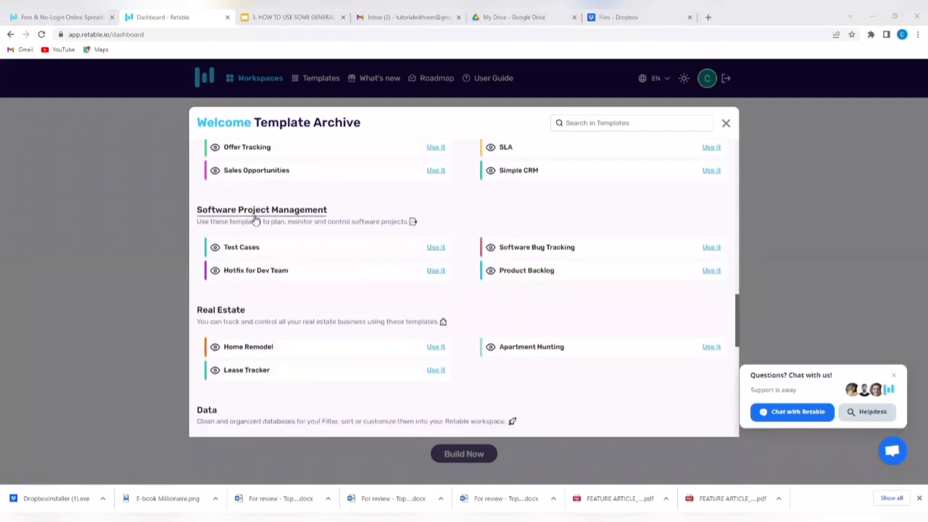
scroll(308, 239, "down", 2)
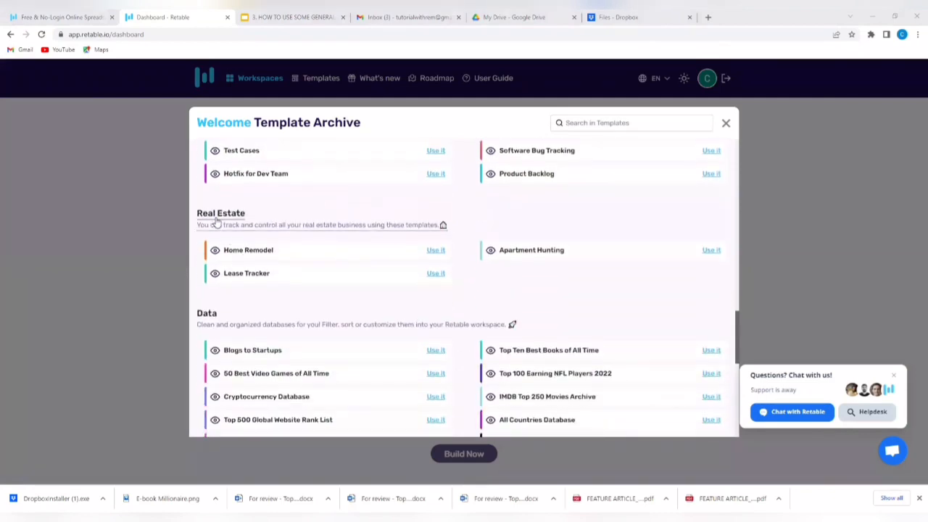
scroll(346, 259, "down", 2)
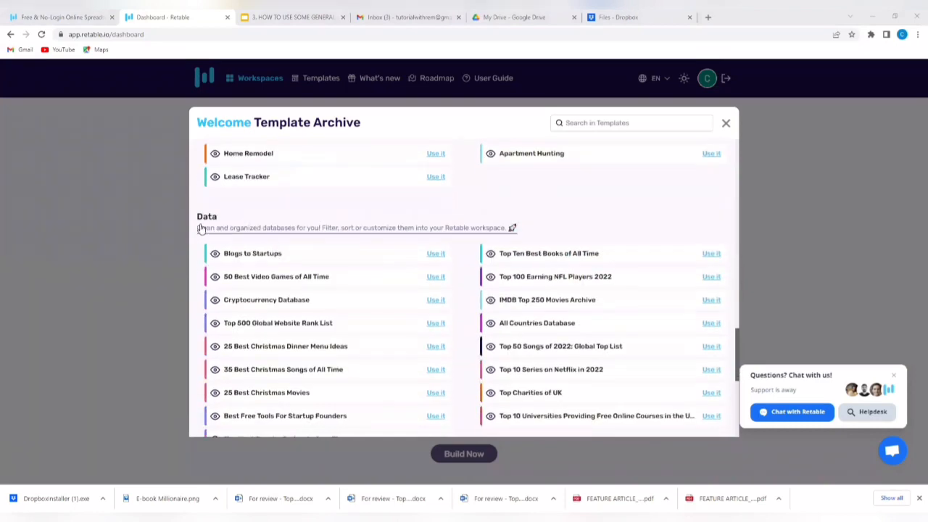
scroll(291, 239, "down", 5)
scroll(294, 243, "down", 2)
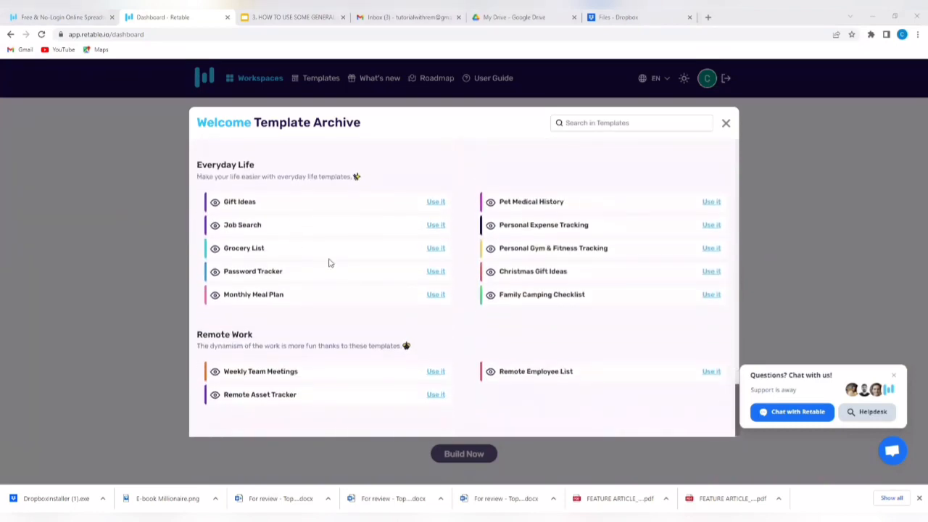
- Choose the Social Media Calendar template from the Marketing category for the new project
scroll(360, 280, "up", 12)
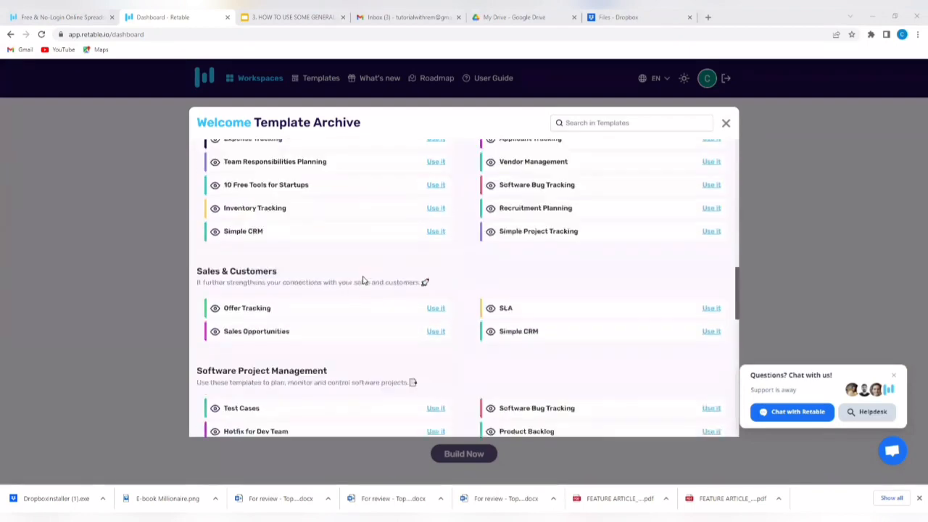
scroll(363, 281, "up", 7)
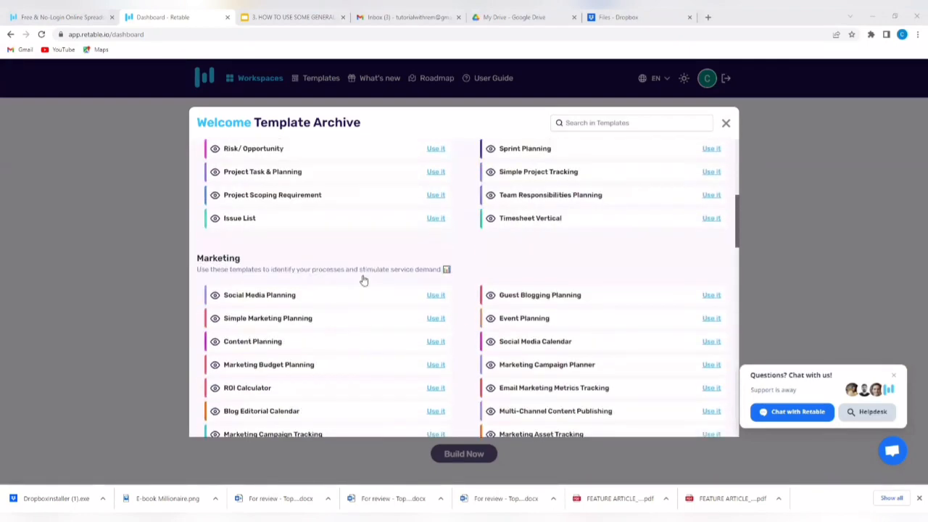
scroll(365, 279, "down", 2)
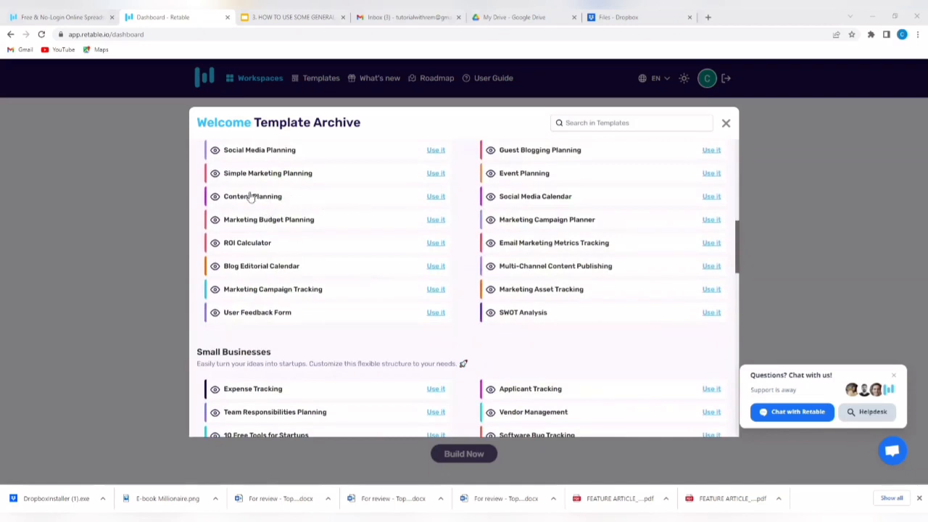
left_click(711, 197)
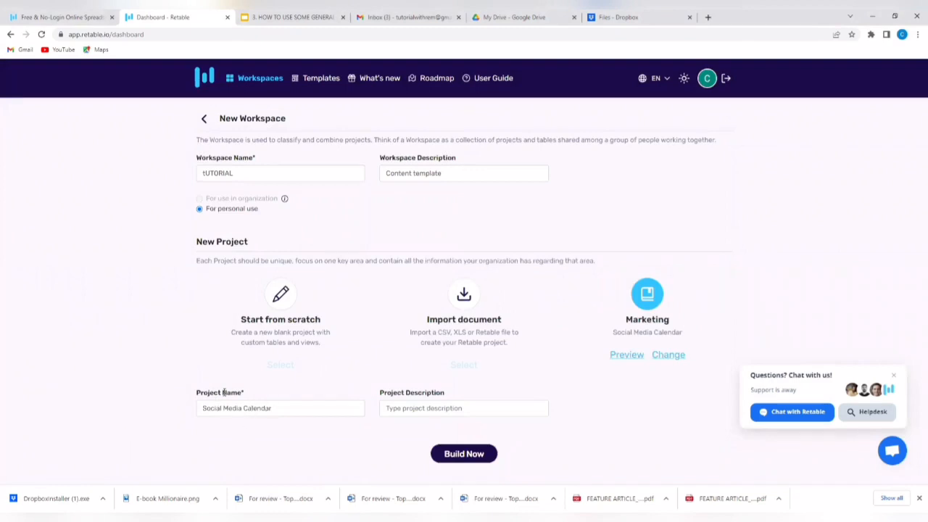
- Keep "Social Media Calendar" as the project name and build the workspace
left_click(280, 412)
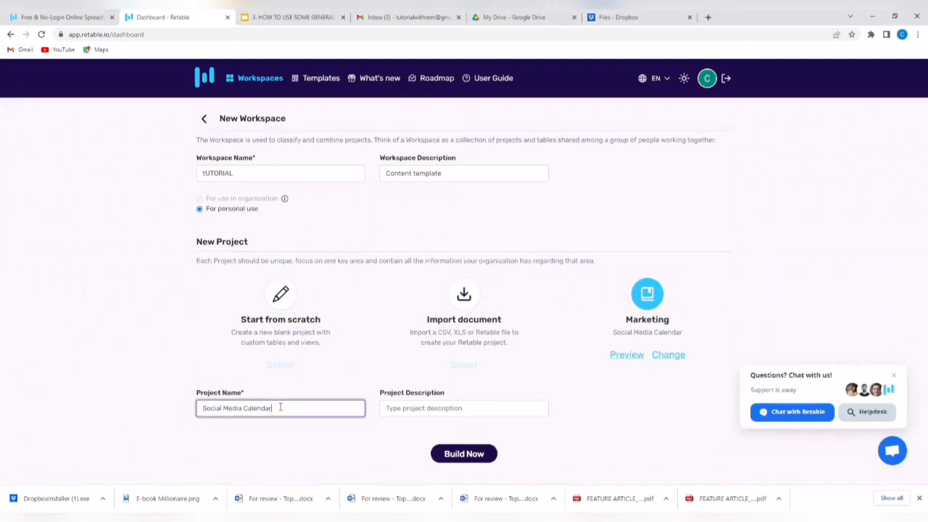
left_click_drag(279, 412, 243, 409)
left_click(280, 410)
left_click(463, 454)
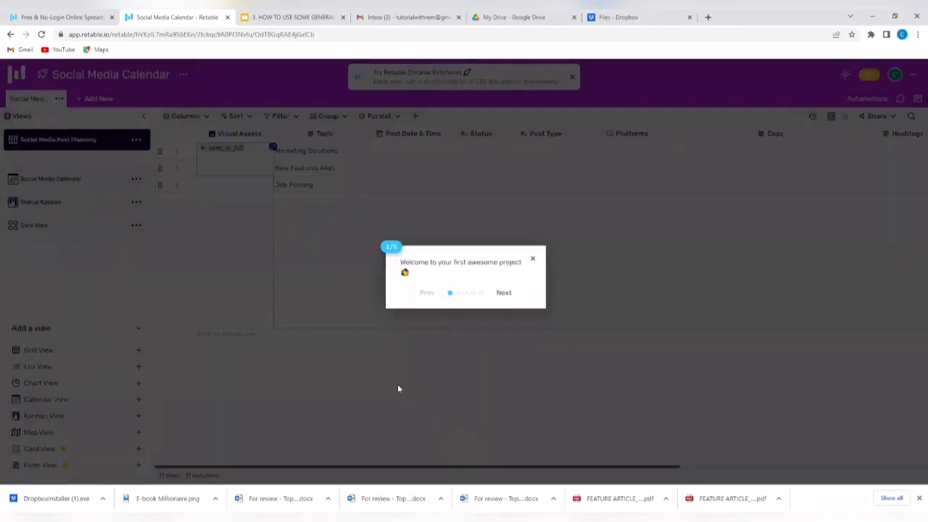
- Go through the five-part project tour to its end and finish it
left_click(501, 292)
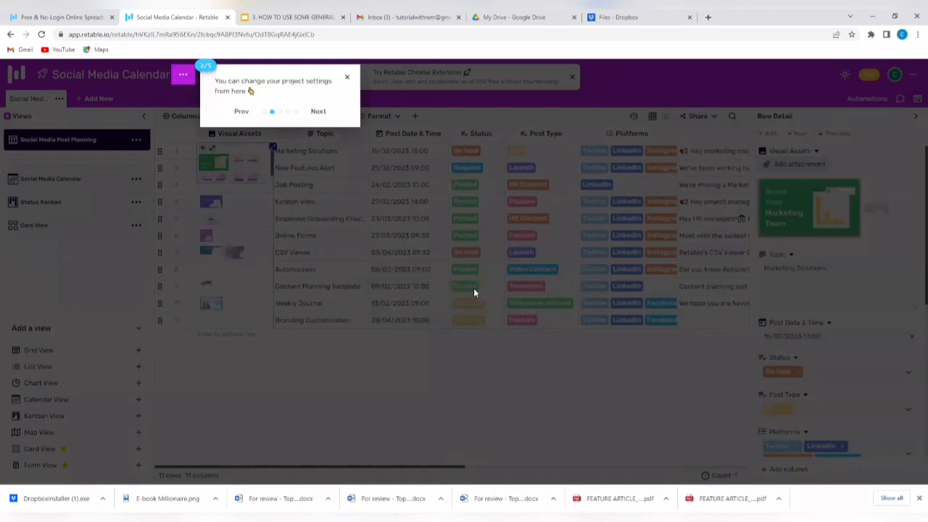
left_click(319, 112)
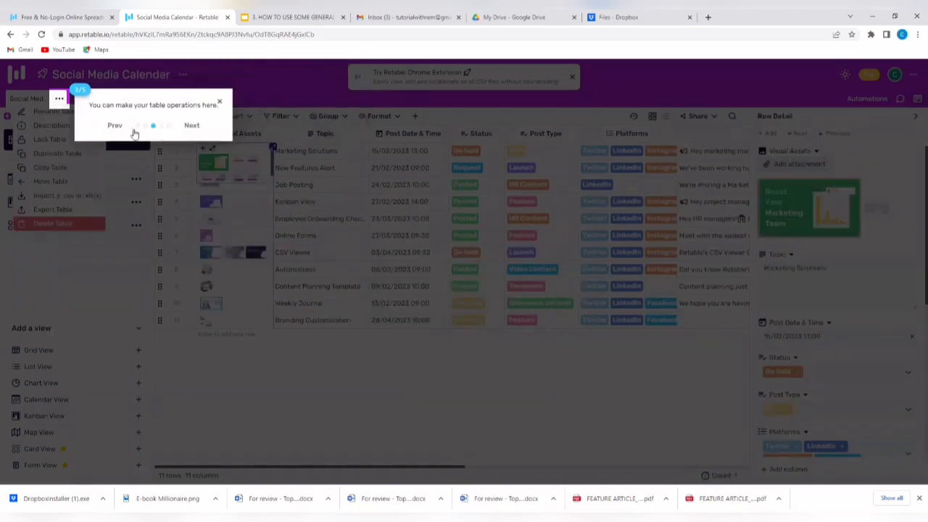
left_click(192, 126)
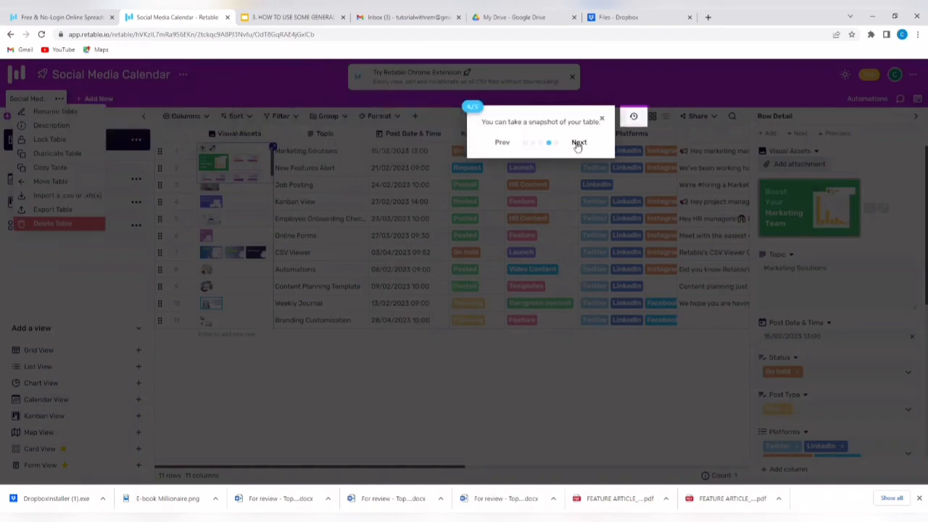
left_click(579, 143)
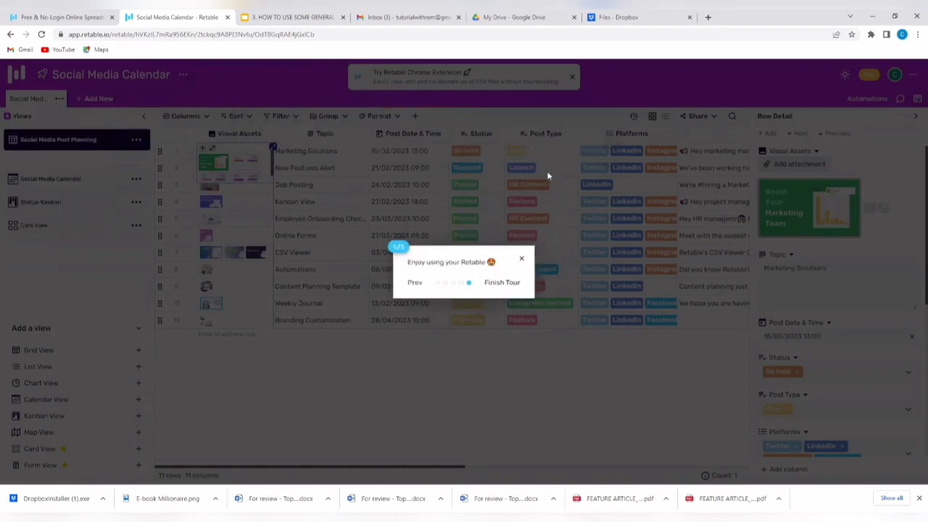
left_click(509, 283)
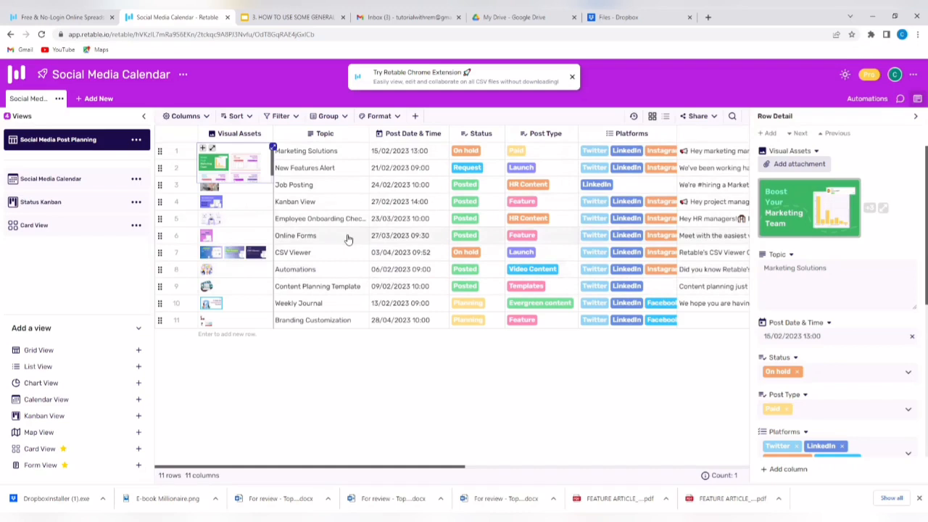
- Hide the row details and add a Text column titled "Time" after the Notes column
left_click(917, 118)
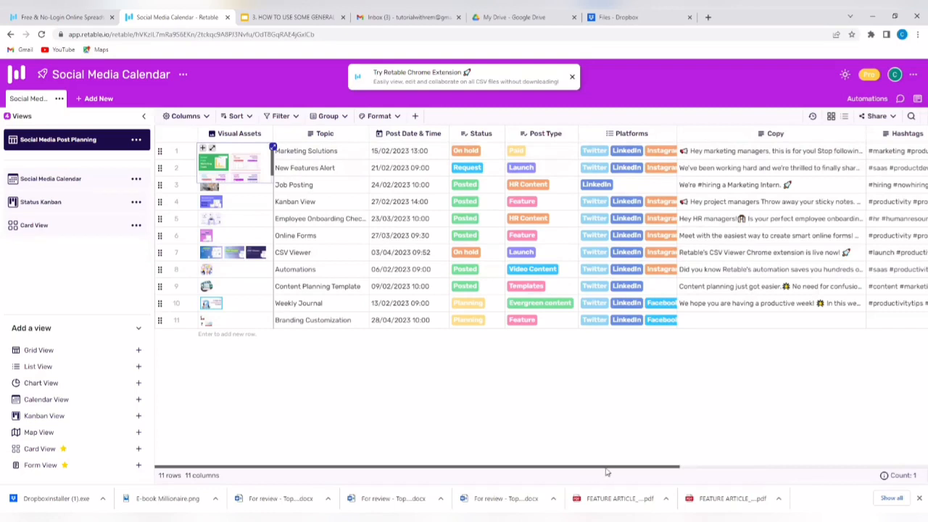
left_click_drag(610, 469, 804, 470)
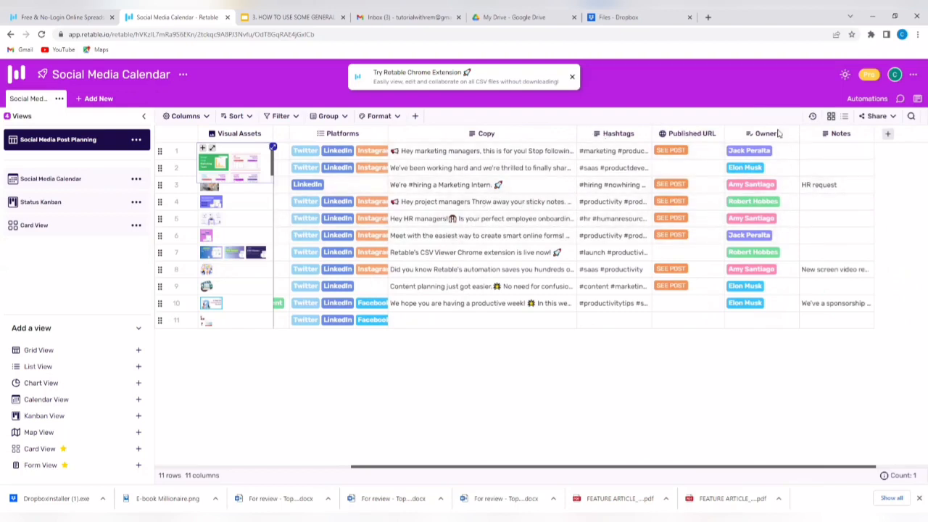
left_click(888, 135)
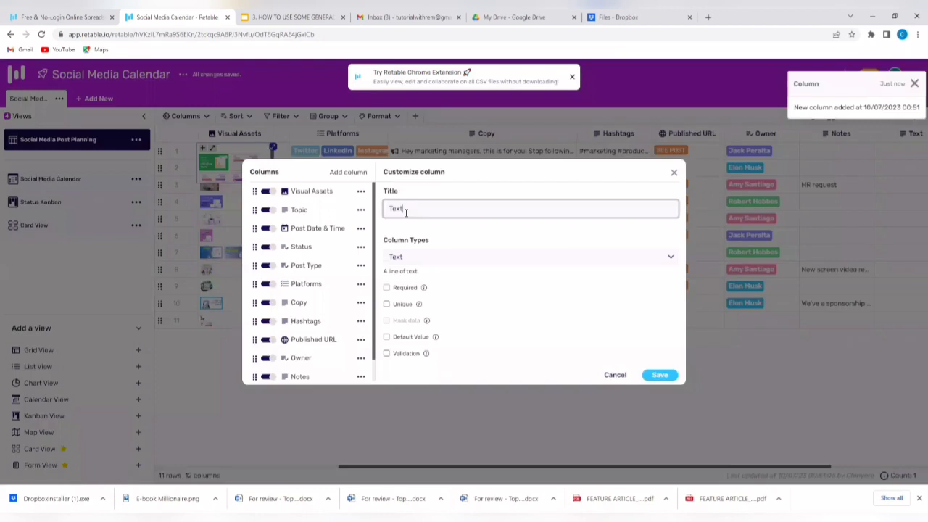
left_click_drag(406, 211, 390, 206)
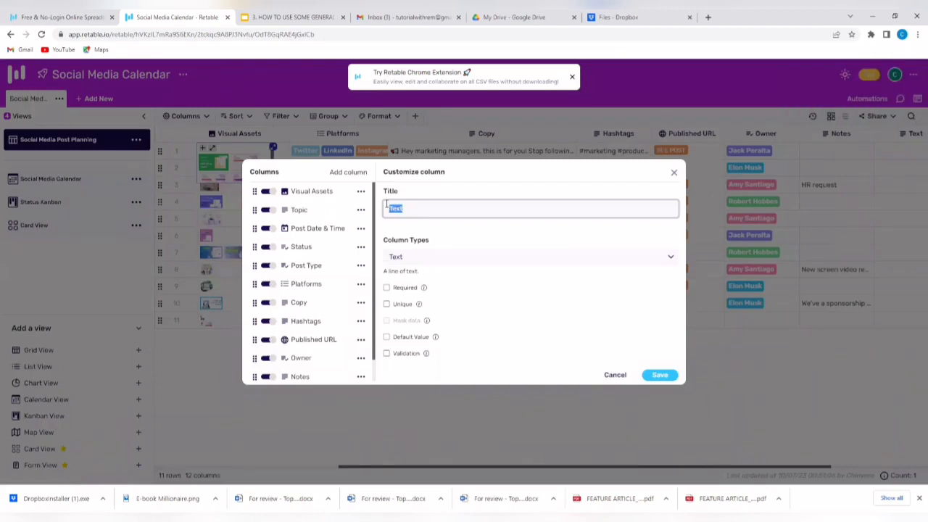
type("T")
left_click(671, 261)
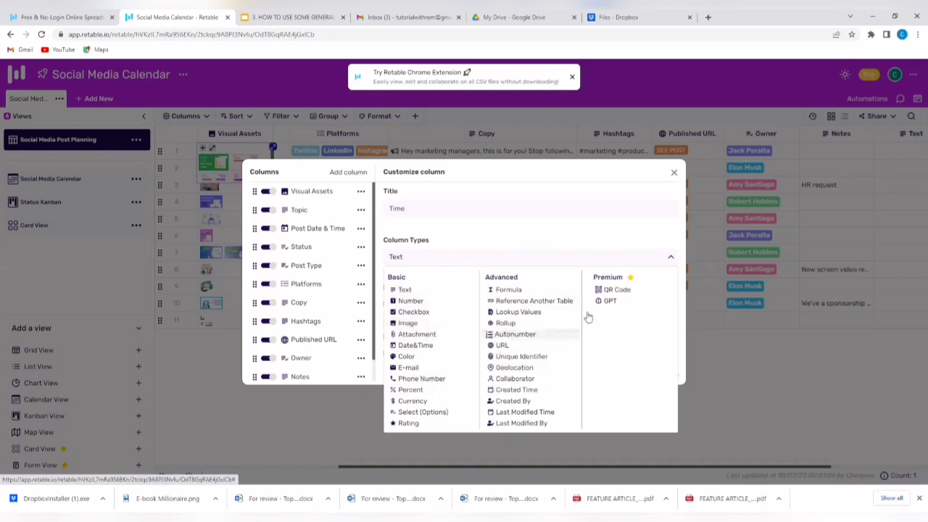
left_click(670, 260)
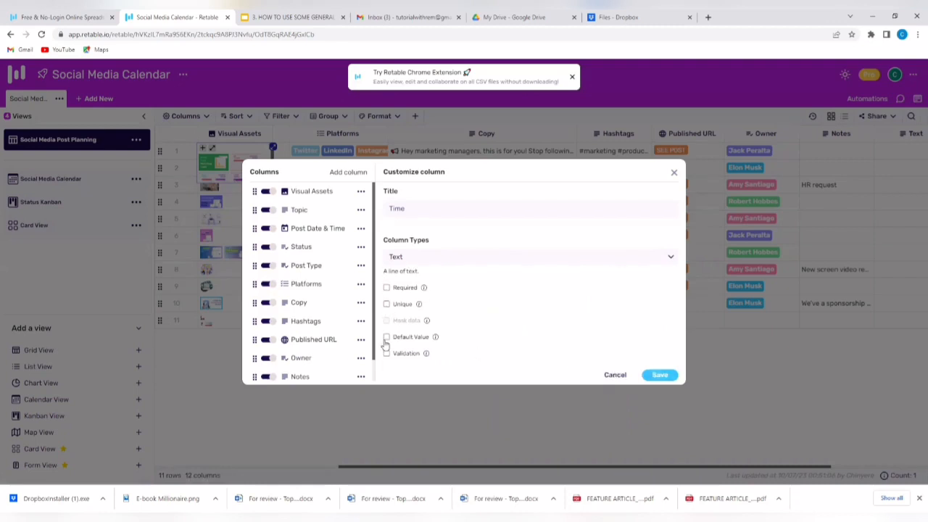
left_click(662, 376)
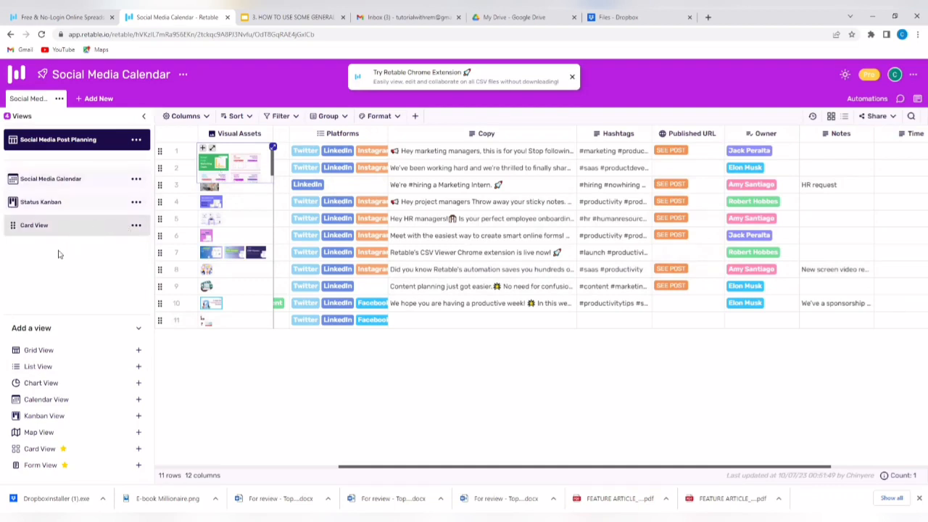
- Add a grid view, a list view and a chart view to the social media table
left_click(56, 353)
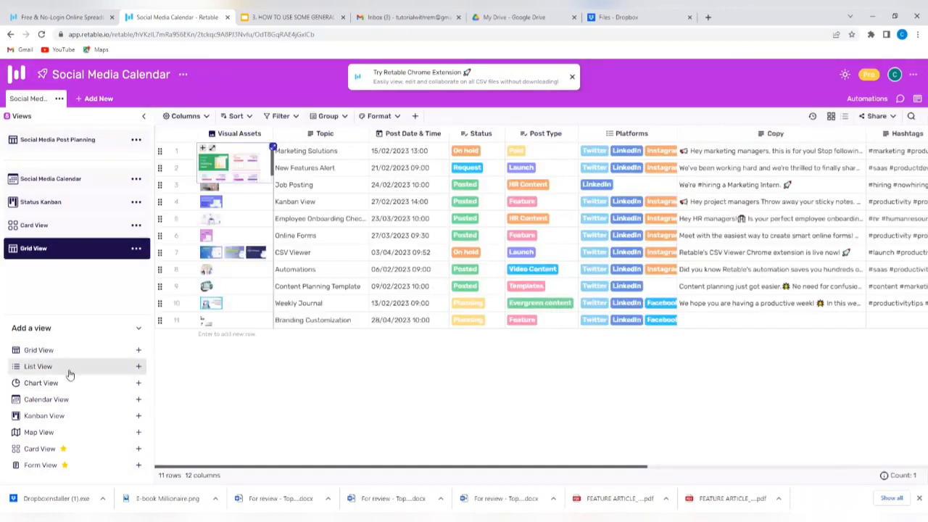
left_click(70, 373)
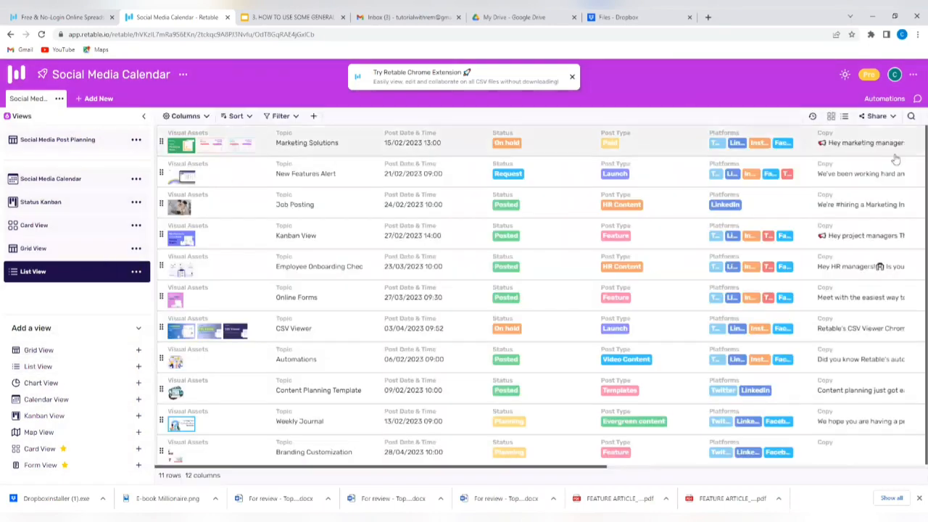
left_click(66, 389)
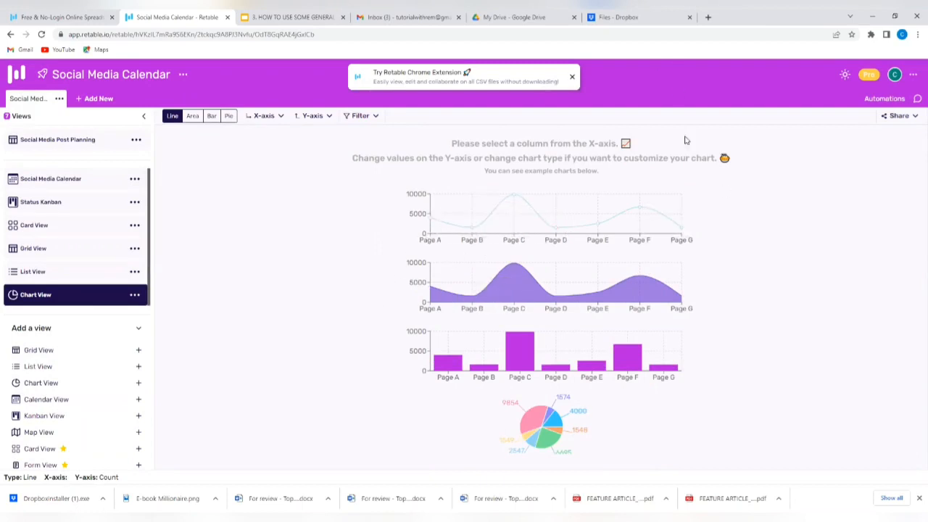
- Add a calendar view that places the records by the Post Date & Time column
left_click(67, 405)
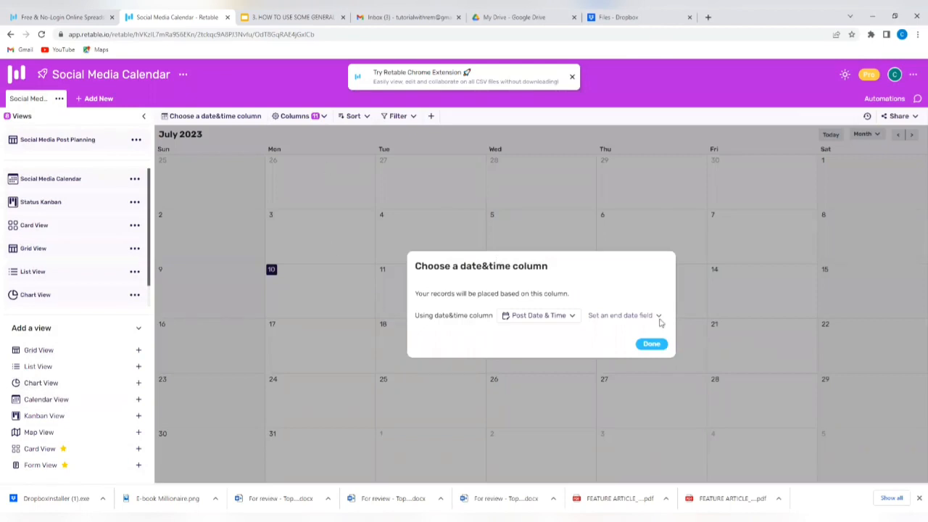
left_click(651, 342)
left_click(652, 346)
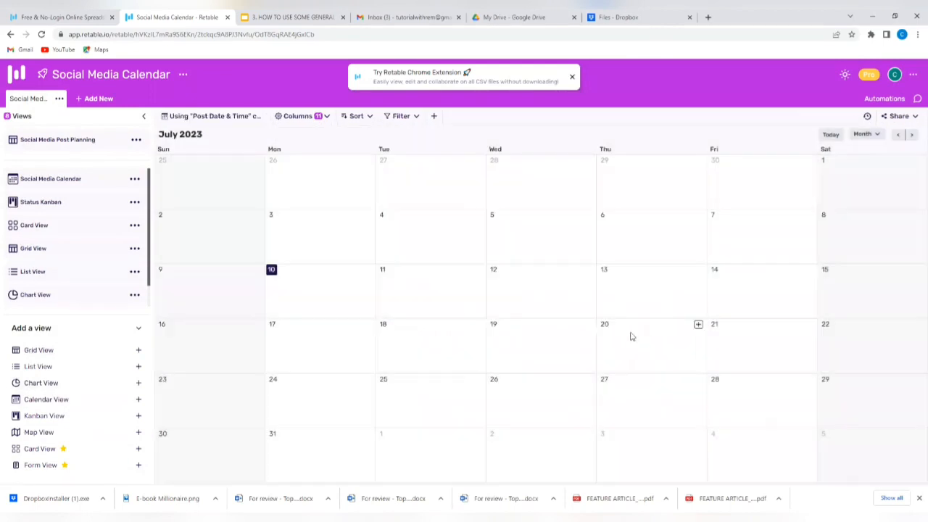
- Look at the records in the Card View and switch to the added Grid View
left_click(67, 228)
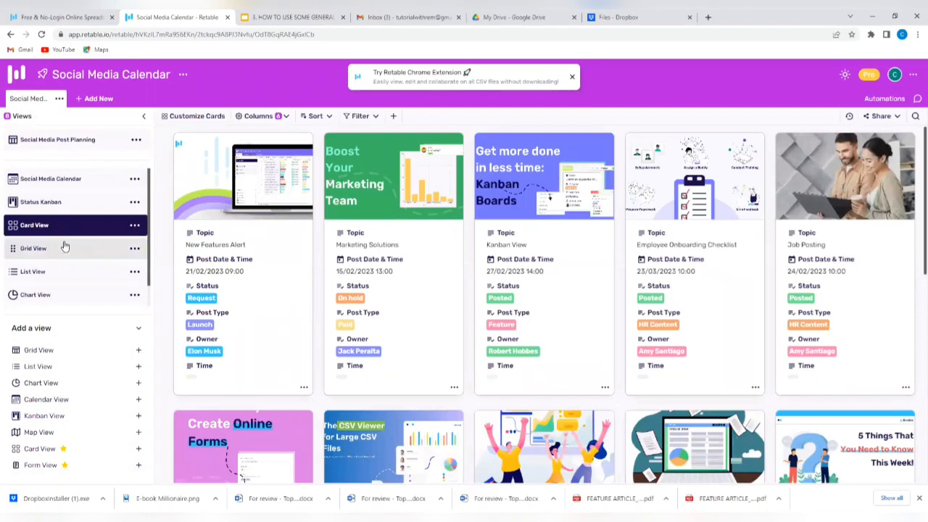
left_click(61, 250)
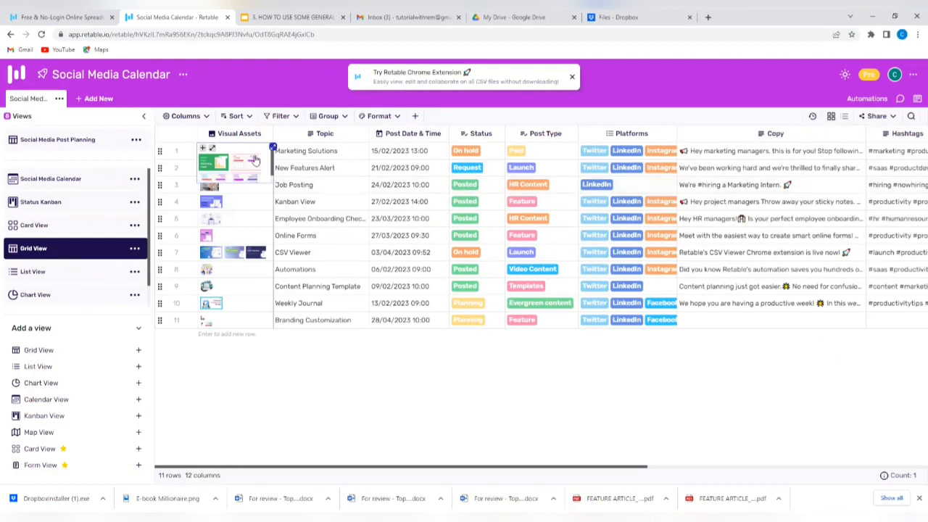
- Hide the Visual Assets column in the grid view and show it again
left_click(207, 117)
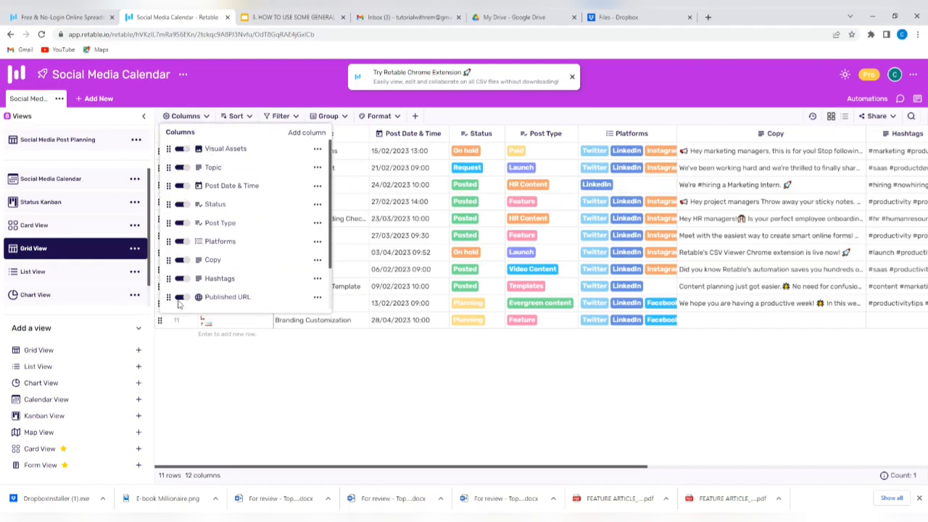
left_click(181, 150)
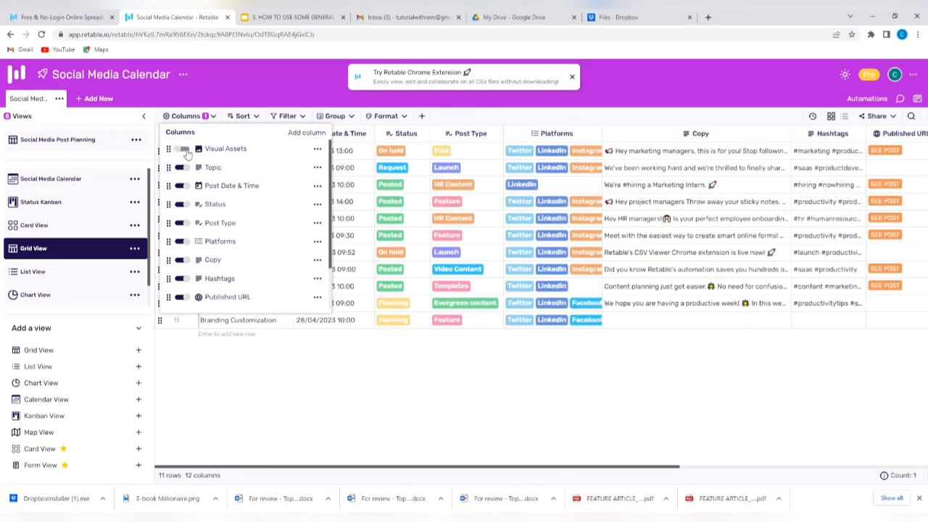
left_click(181, 150)
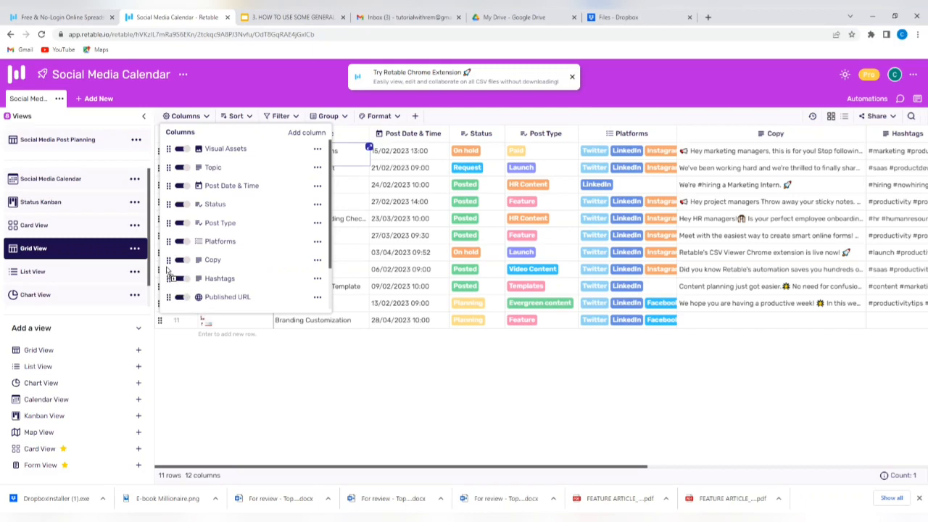
- Reorder the grid columns so that Published URL follows Platforms and Post Type comes between Published URL and Copy
left_click_drag(167, 269, 179, 250)
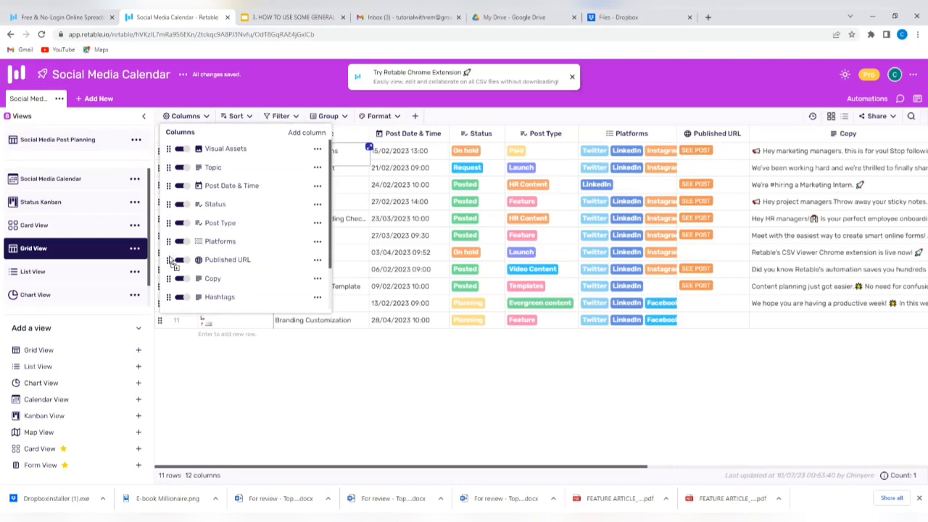
left_click_drag(174, 264, 172, 260)
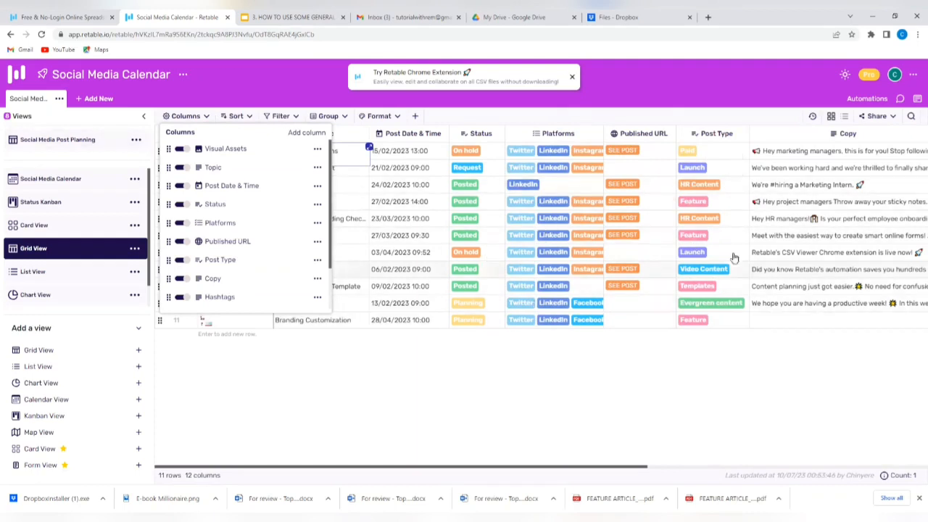
left_click(207, 119)
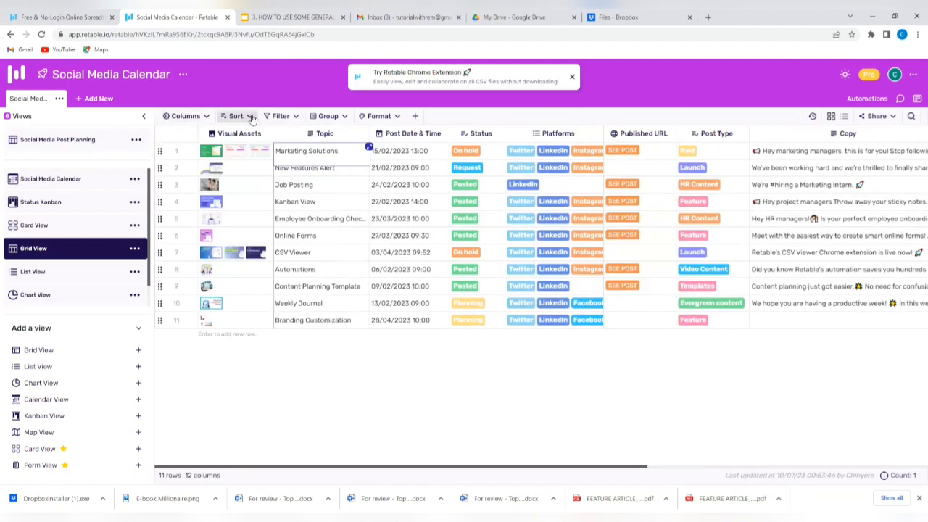
- Try out a sort rule by viewing the sortable columns and setting the direction to Descending without choosing a column
left_click(250, 118)
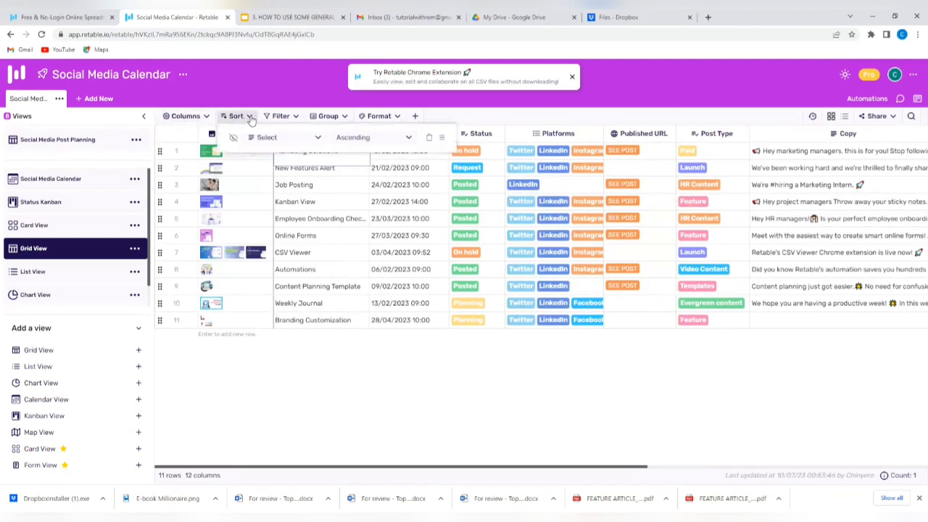
left_click(319, 139)
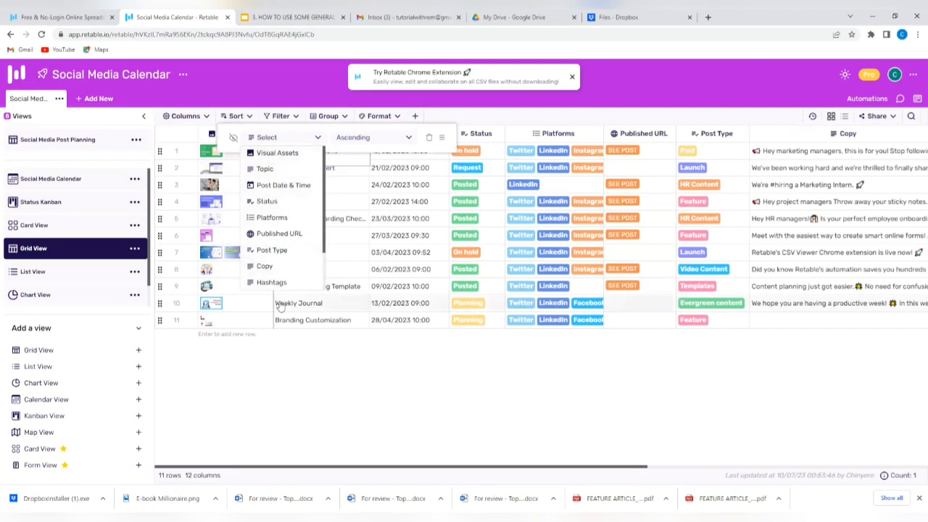
left_click(409, 139)
left_click(375, 155)
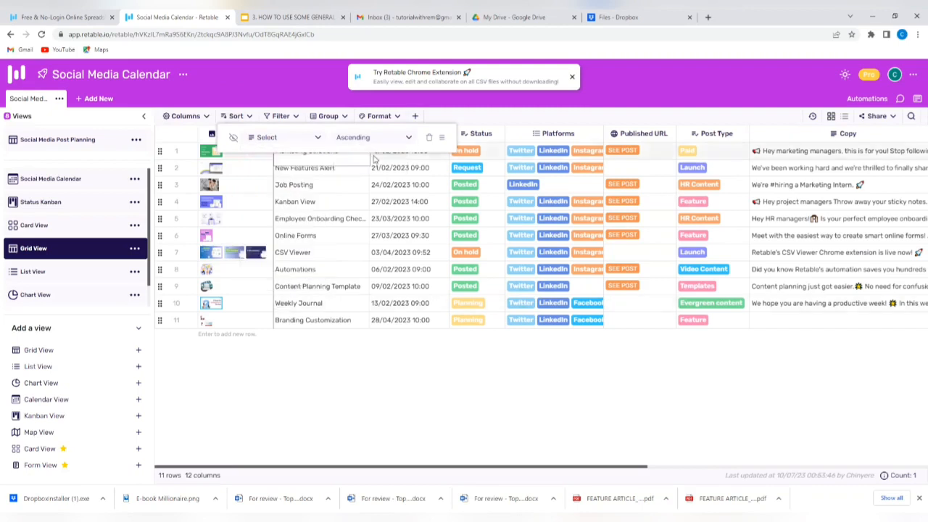
left_click(408, 138)
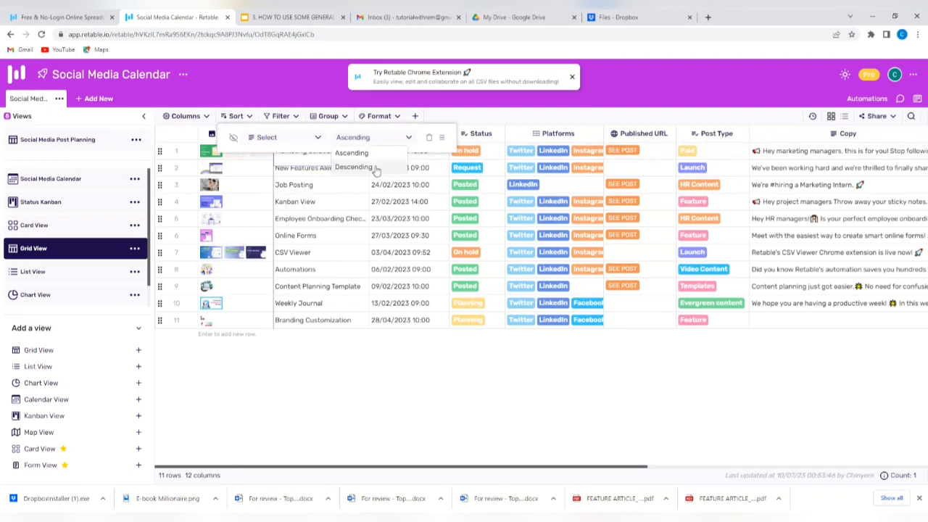
left_click(375, 168)
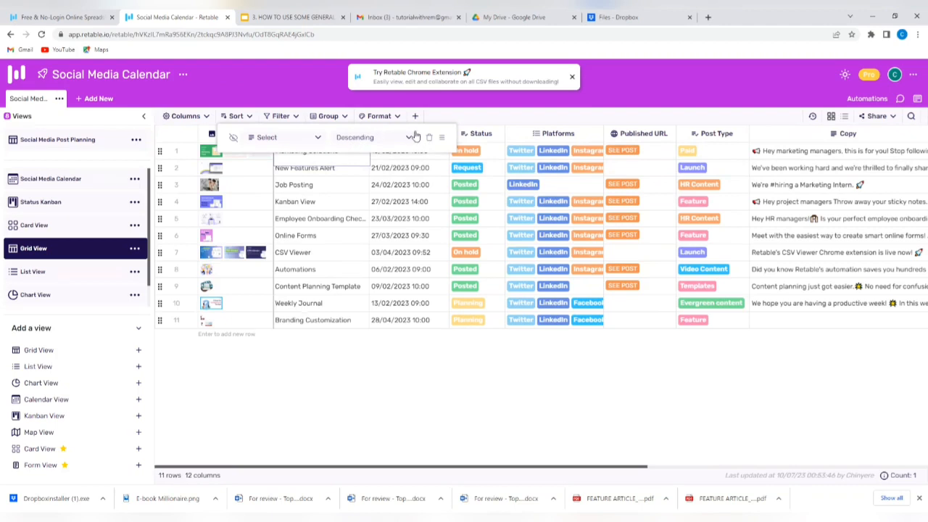
- Examine the grouping options and the text and conditional formatting options of the grid view
left_click(339, 118)
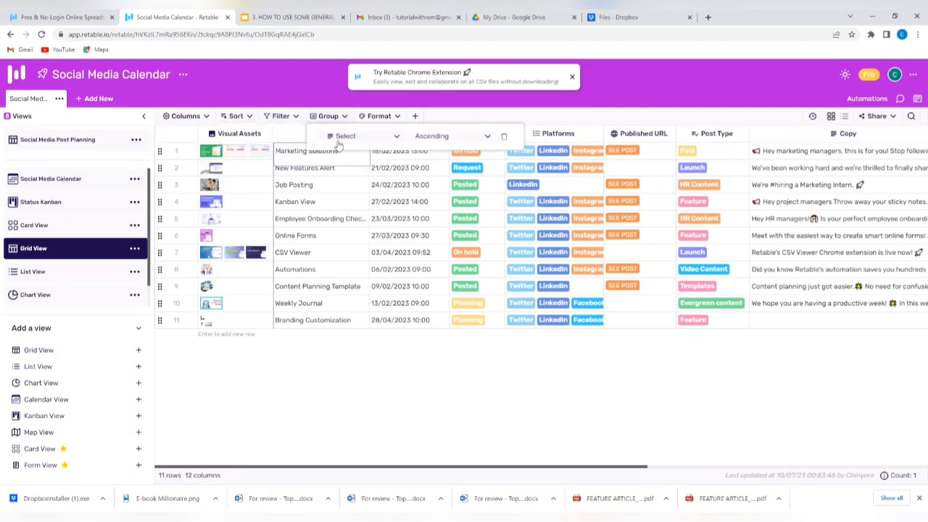
left_click(385, 117)
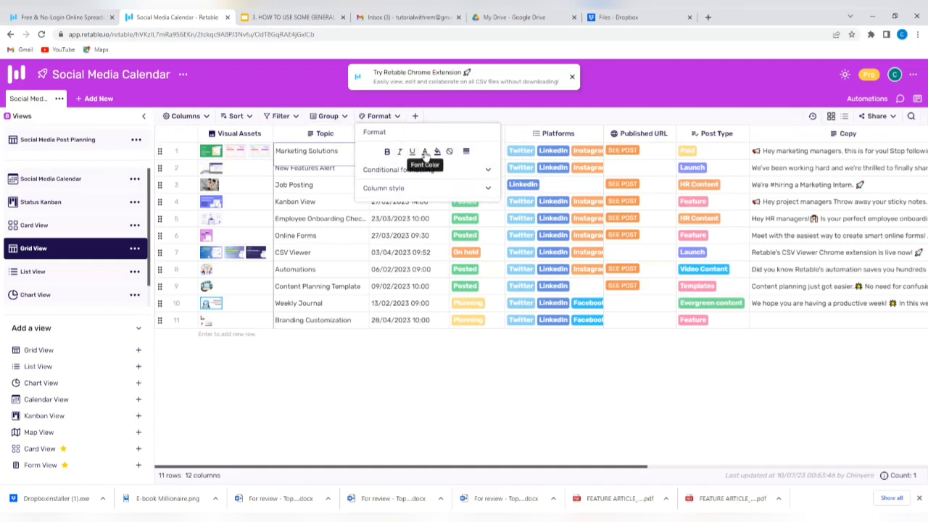
left_click(486, 173)
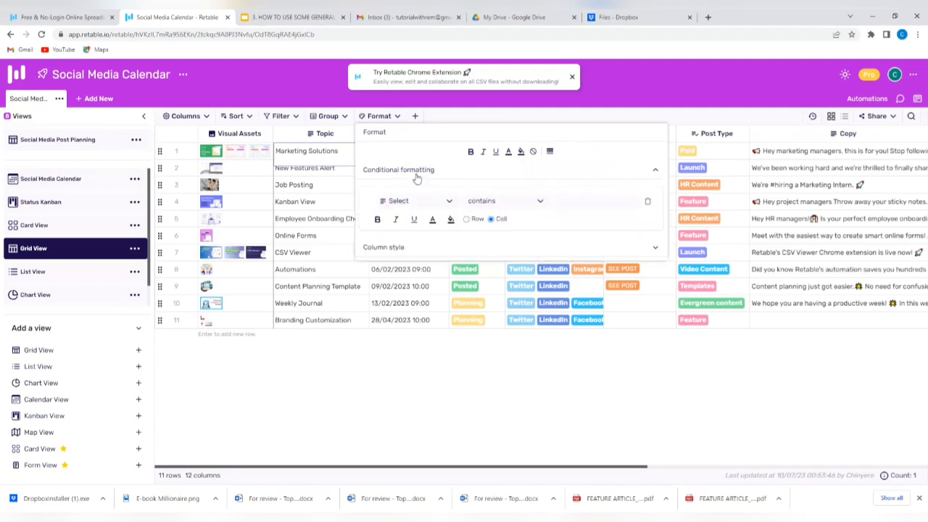
left_click(397, 120)
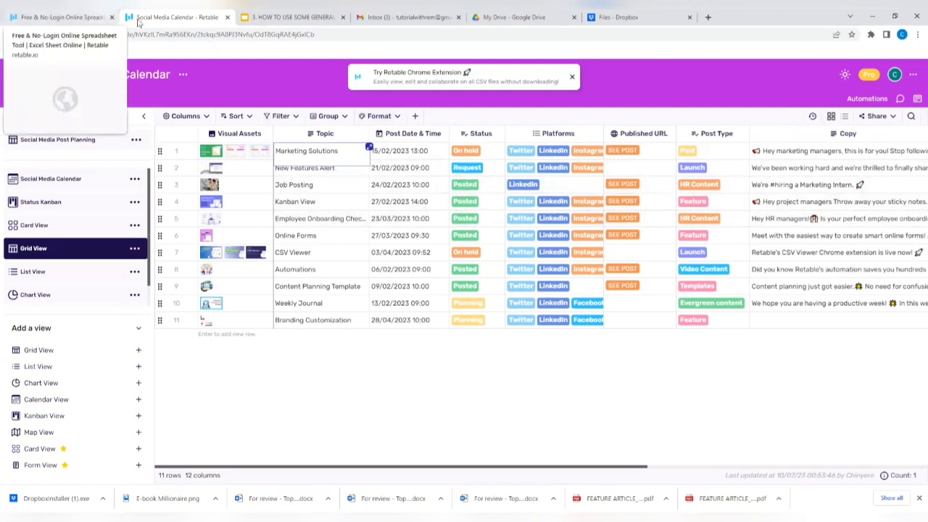
- Add two blank rows to the end of the table, closing each new-row form without filling it in
left_click(416, 117)
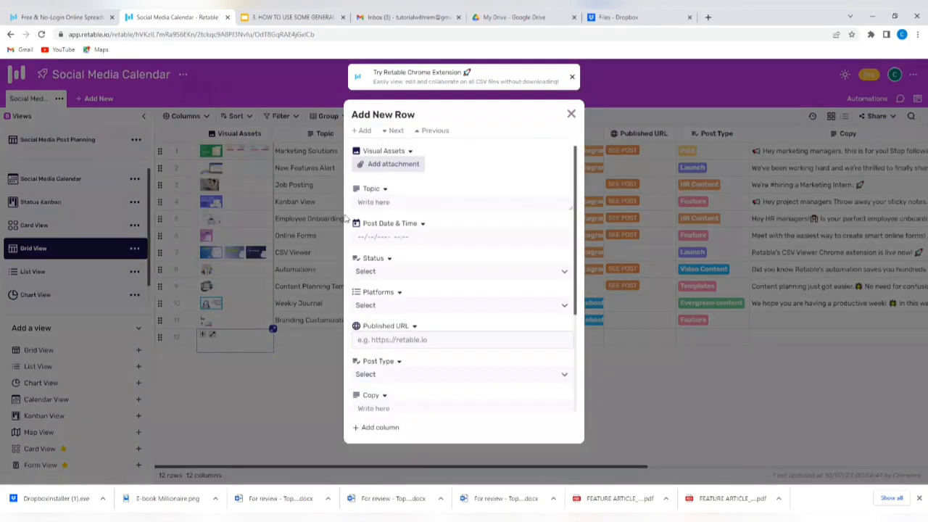
left_click(572, 114)
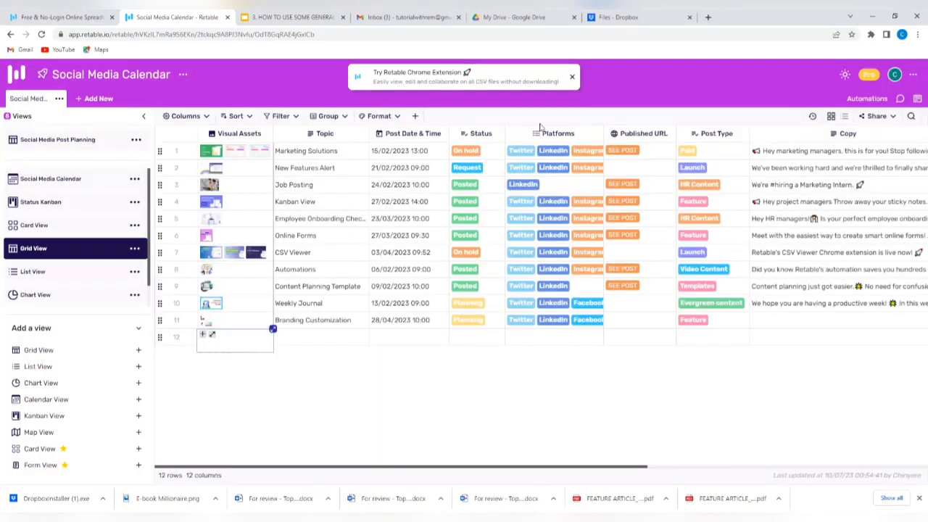
left_click(415, 118)
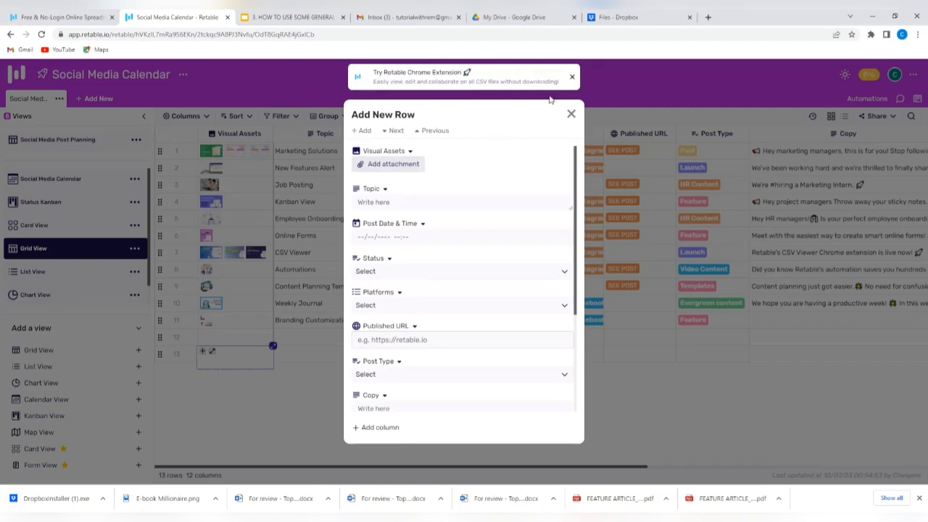
left_click(571, 116)
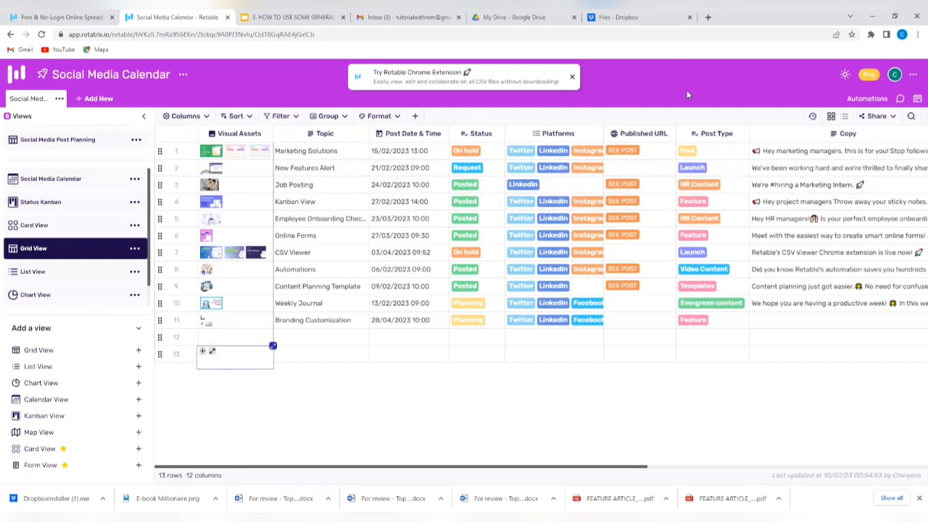
- Examine the name, description and trigger fields of a new automation and close it without saving
left_click(874, 99)
left_click(855, 228)
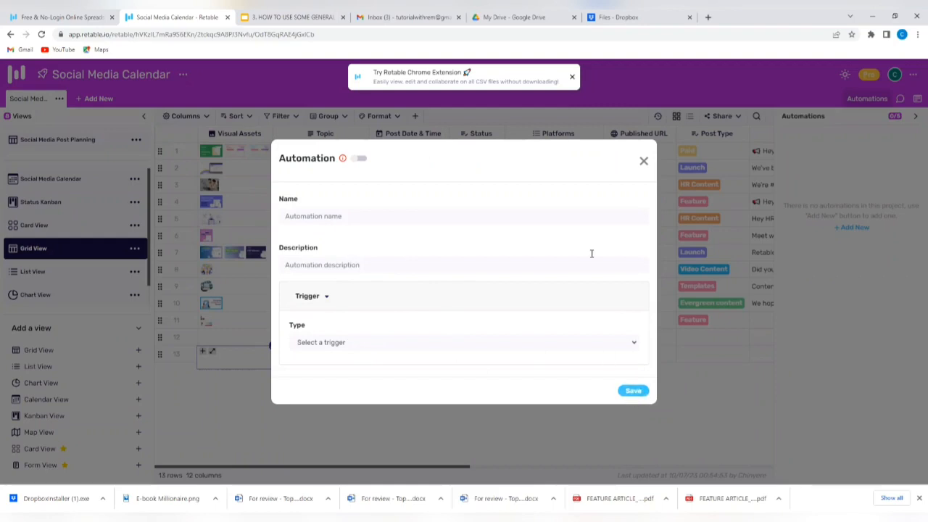
left_click(644, 163)
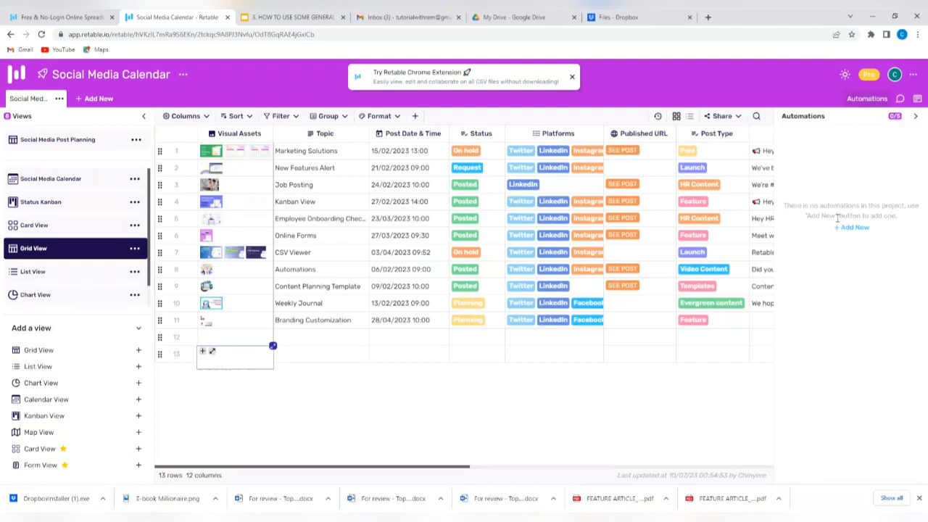
left_click(914, 118)
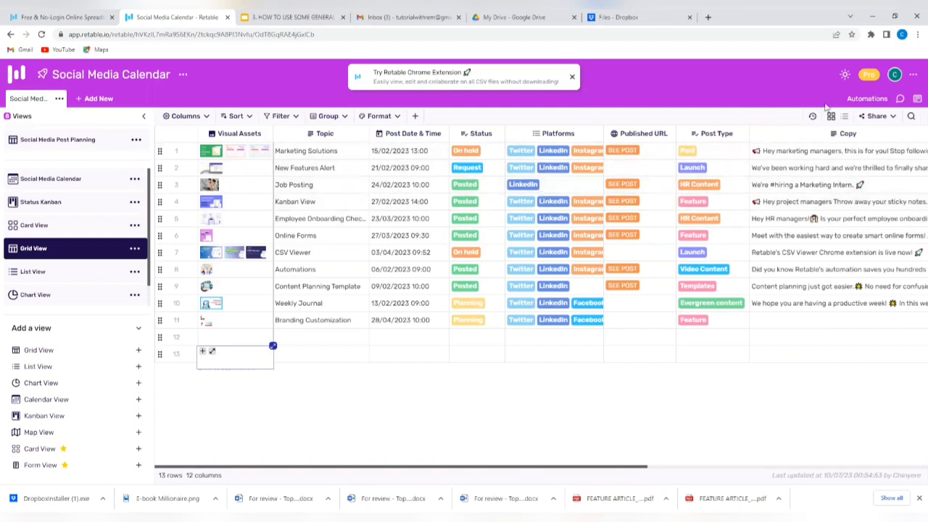
- Turn on Public View and Public Form sharing for the grid view
left_click(894, 117)
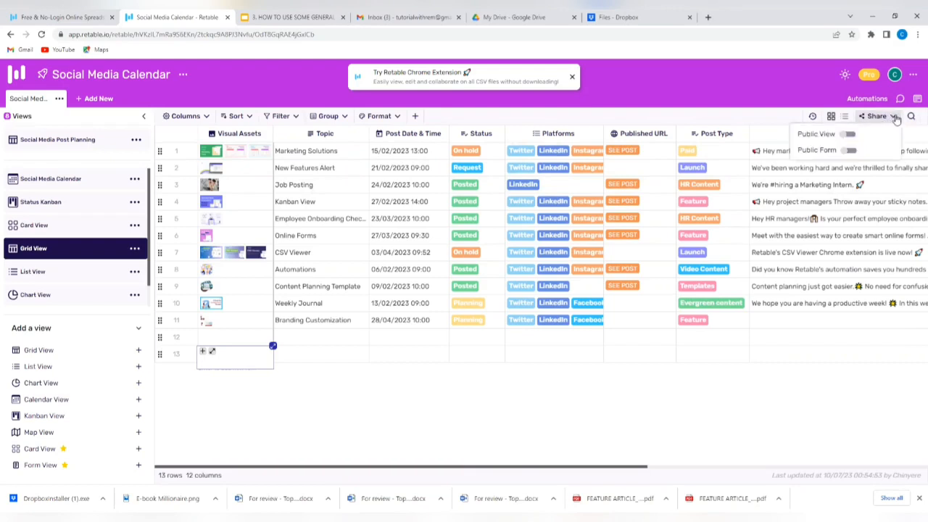
left_click(852, 137)
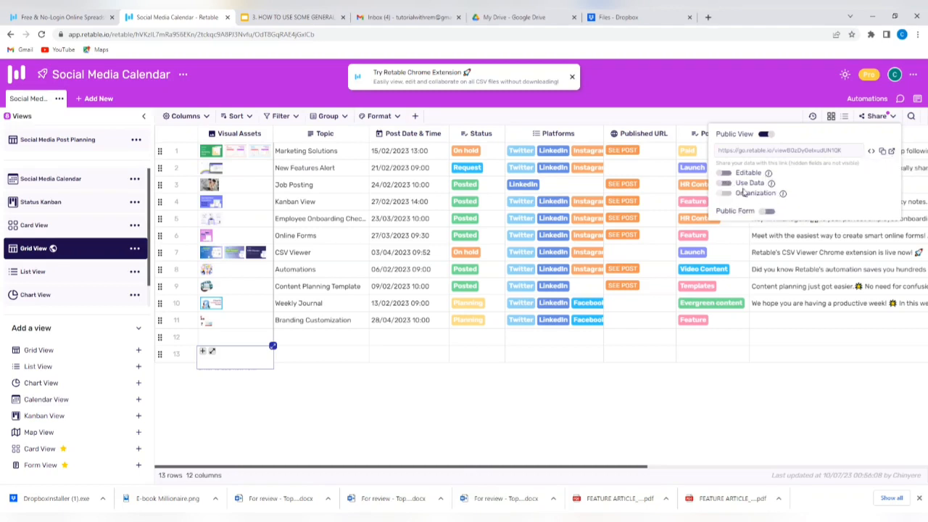
mouse_move(770, 178)
left_click(770, 213)
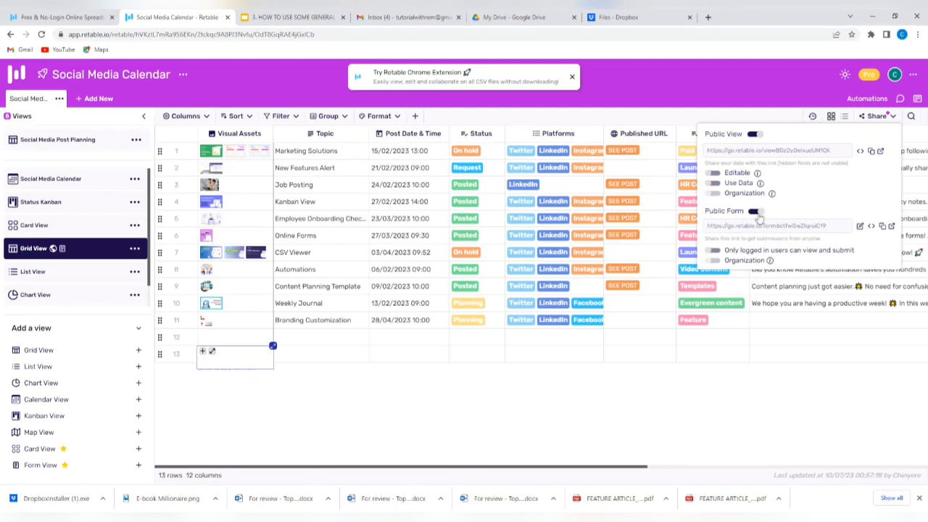
- Examine the public form's embed code and review the sharing options of the grid view
left_click(871, 227)
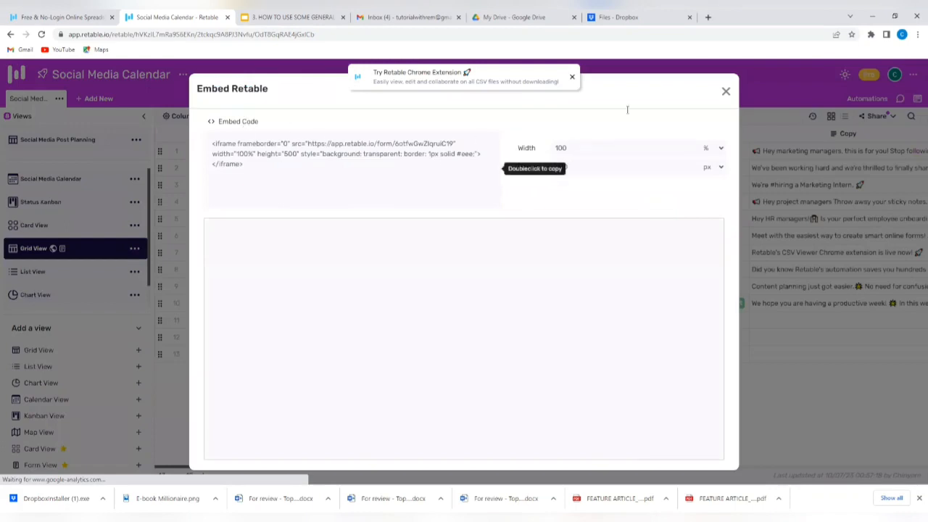
left_click(725, 93)
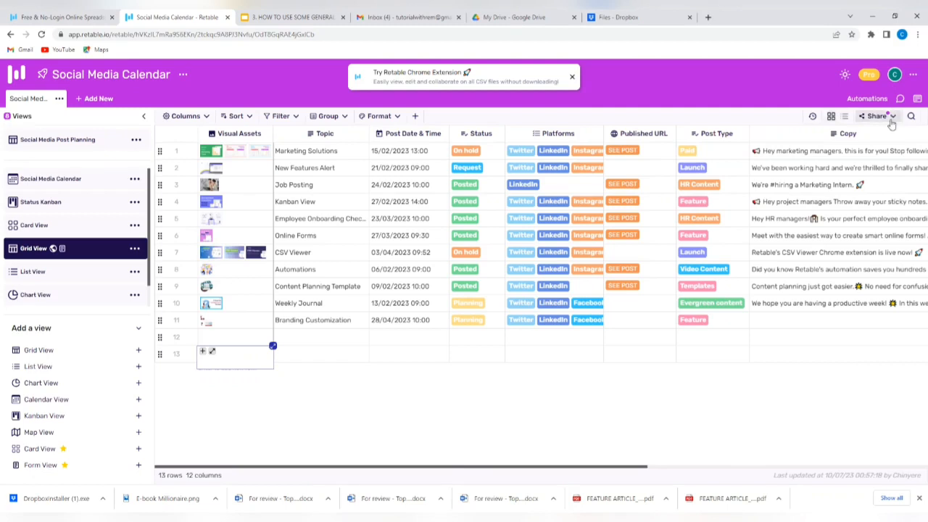
left_click(892, 119)
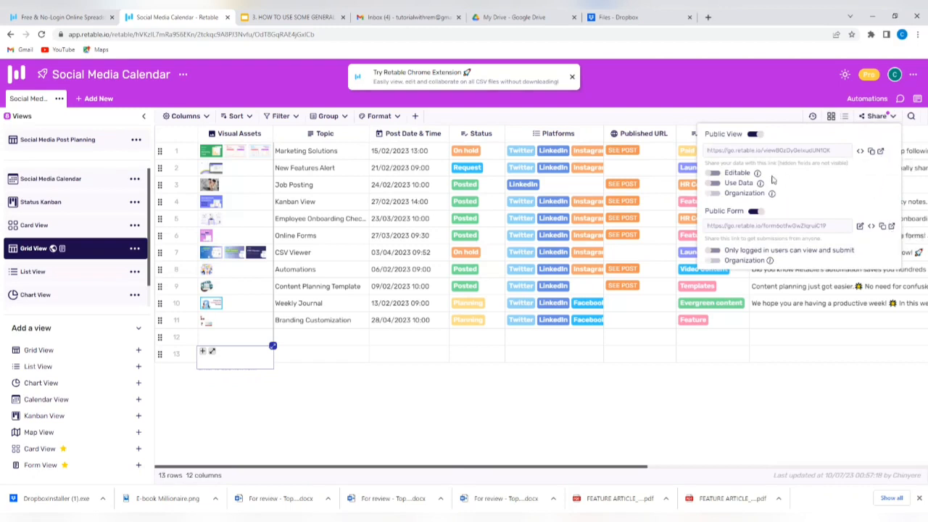
left_click(894, 119)
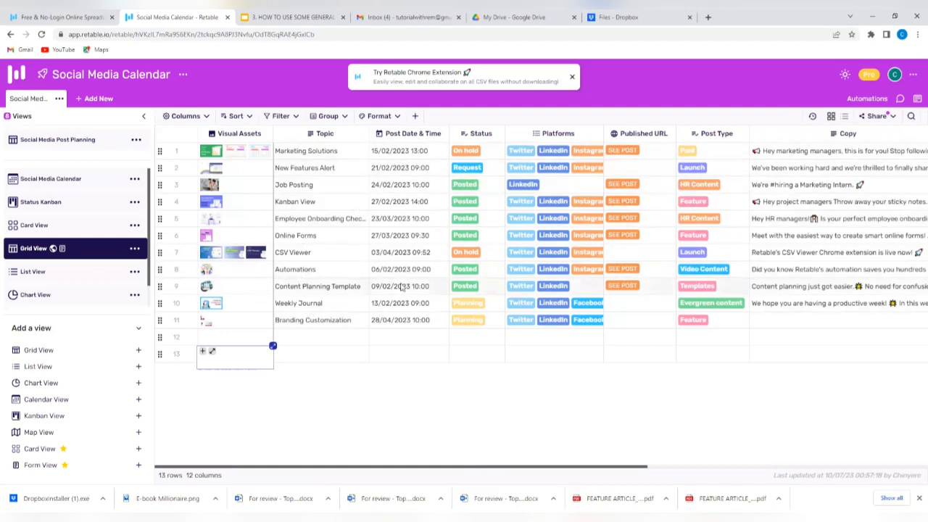
- Replace the first record's topic with "Content plan"
left_click(332, 151)
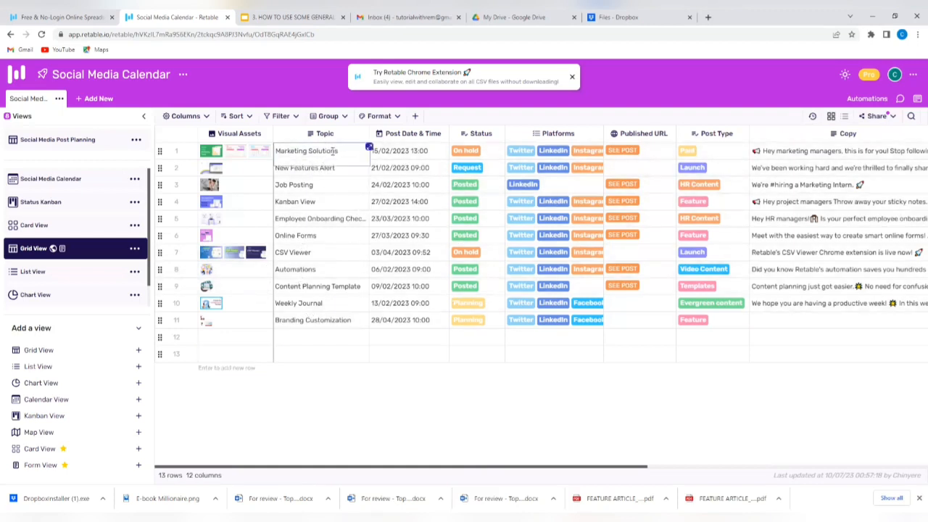
double_click(341, 150)
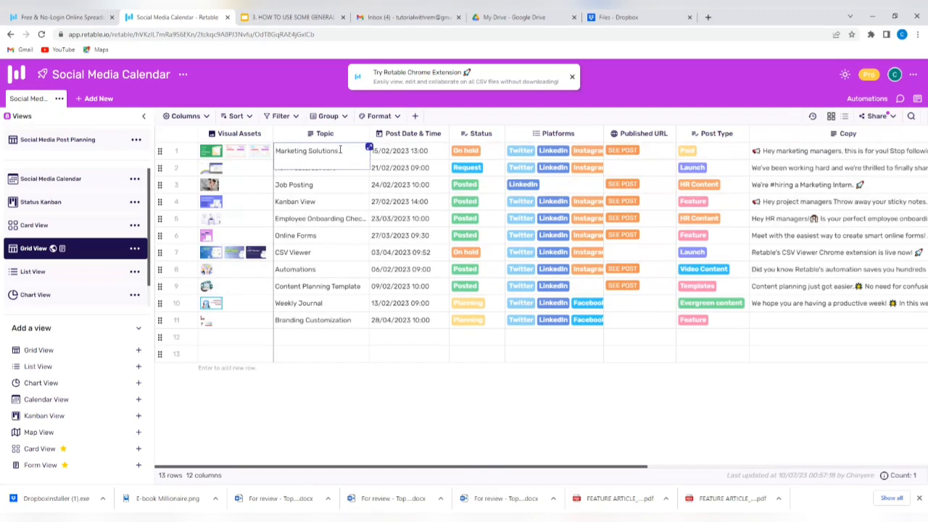
left_click_drag(338, 150, 276, 150)
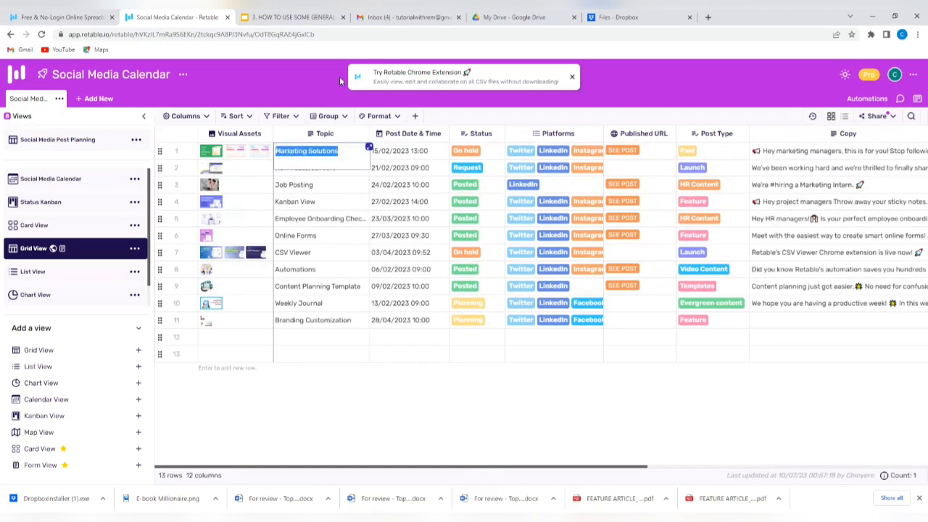
type("Conte")
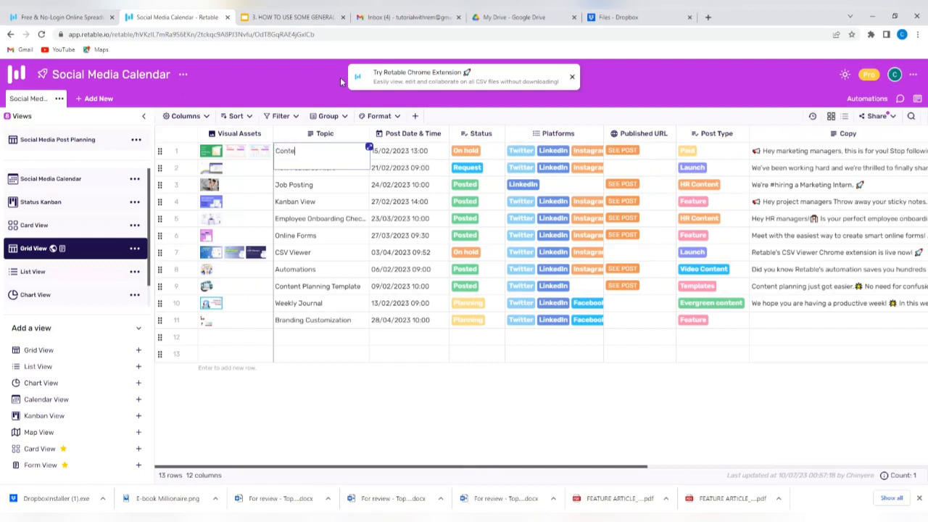
type("nt plan")
left_click(436, 152)
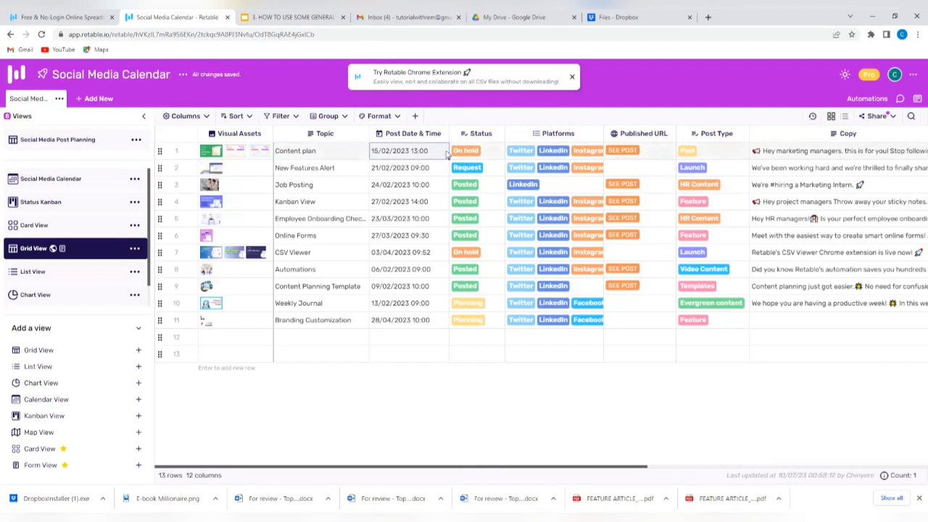
- Set the status of the Content plan record to Planning
left_click(484, 156)
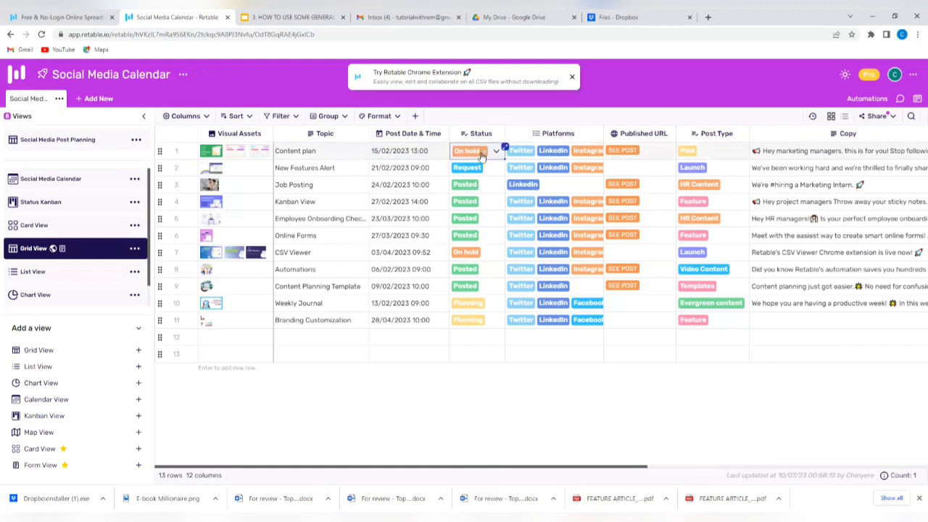
left_click(496, 153)
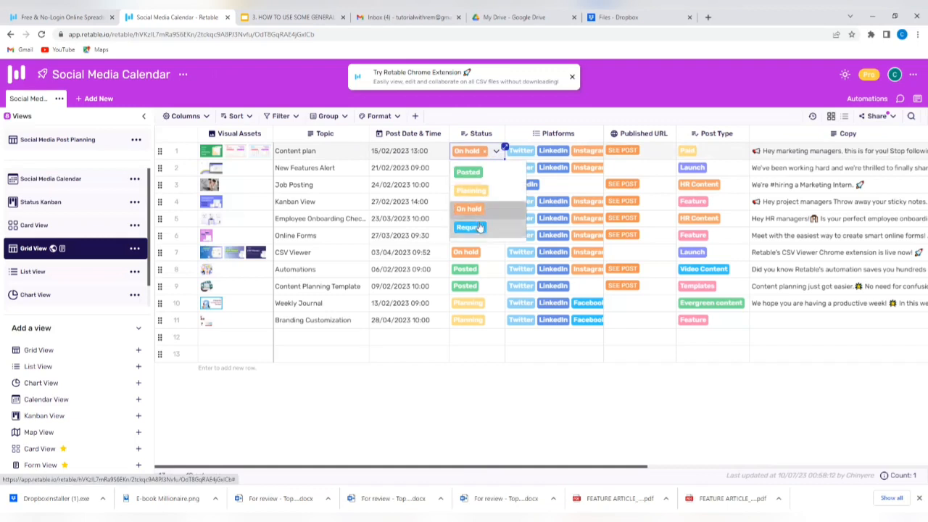
left_click(471, 191)
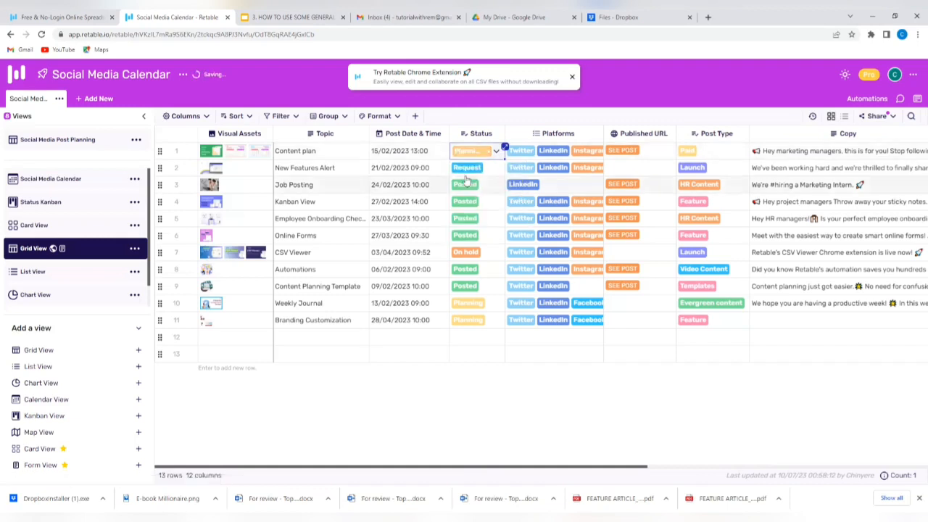
- Change the Content plan record's platforms by removing Twitter and Facebook and adding TikTok
left_click(532, 151)
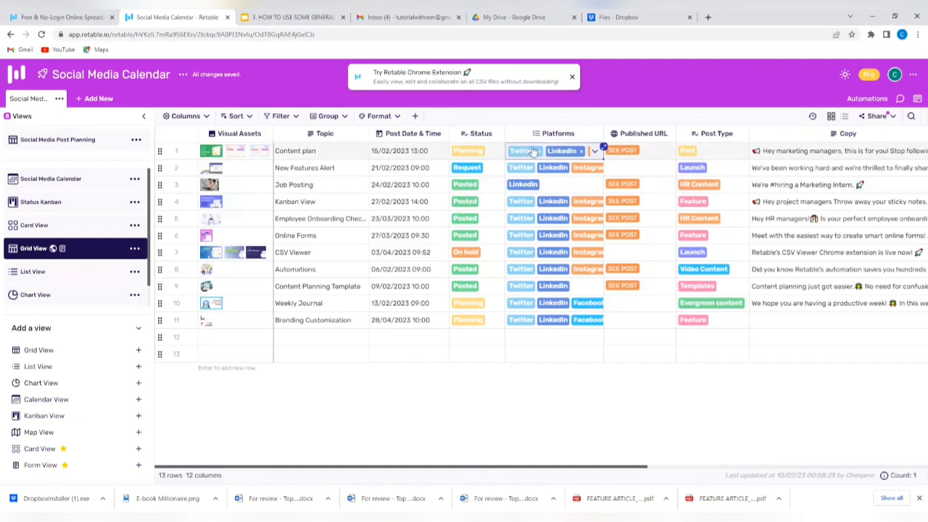
left_click(538, 152)
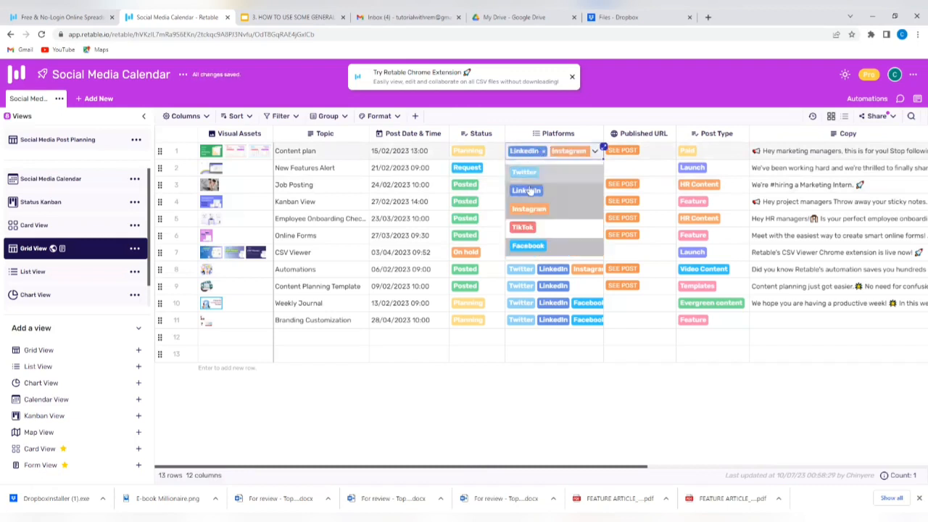
left_click(529, 230)
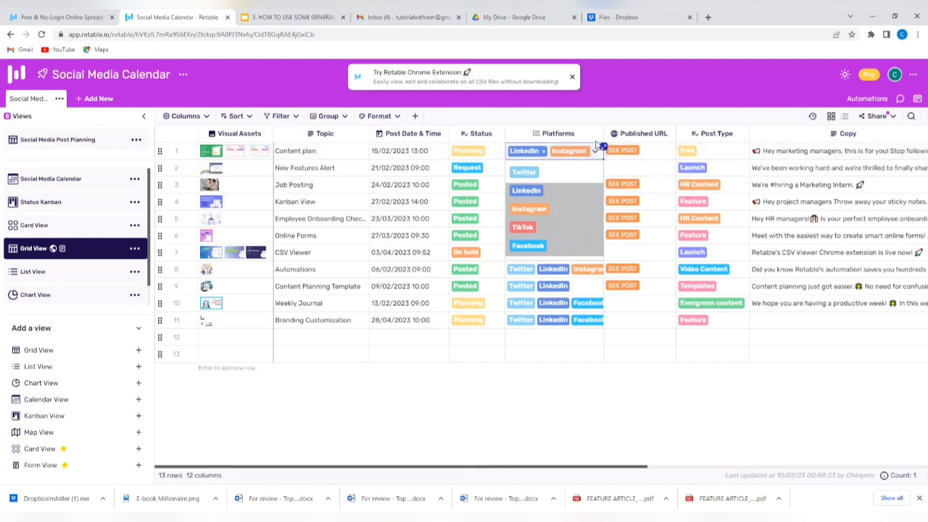
left_click(519, 251)
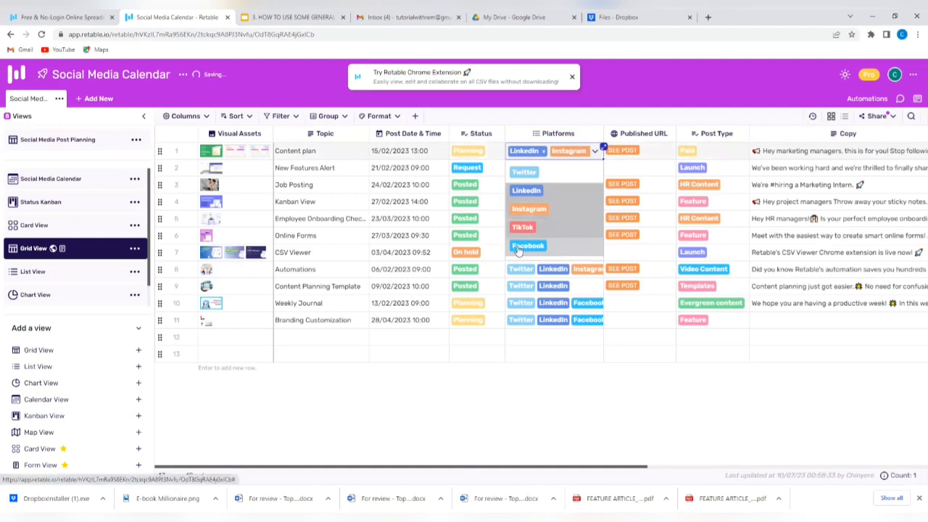
left_click(617, 165)
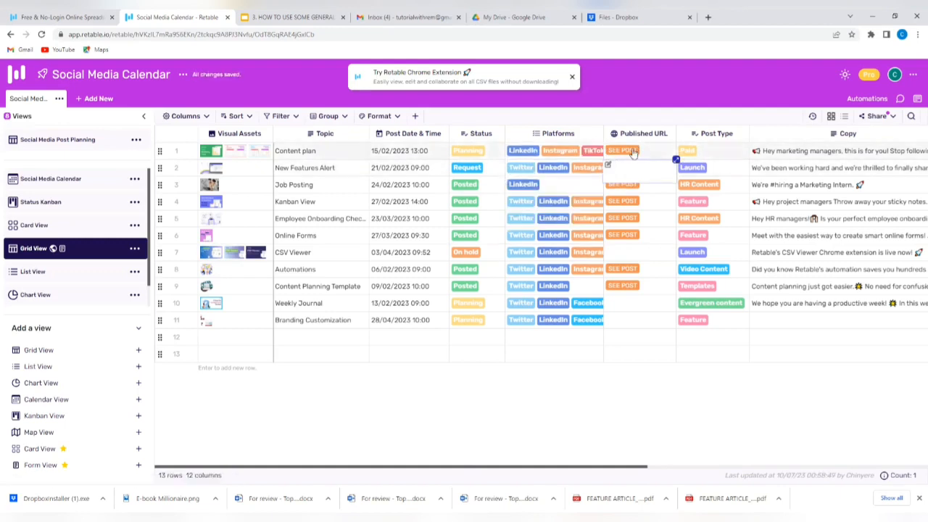
- Examine the published URL and copy text of the Content plan record
left_click(633, 153)
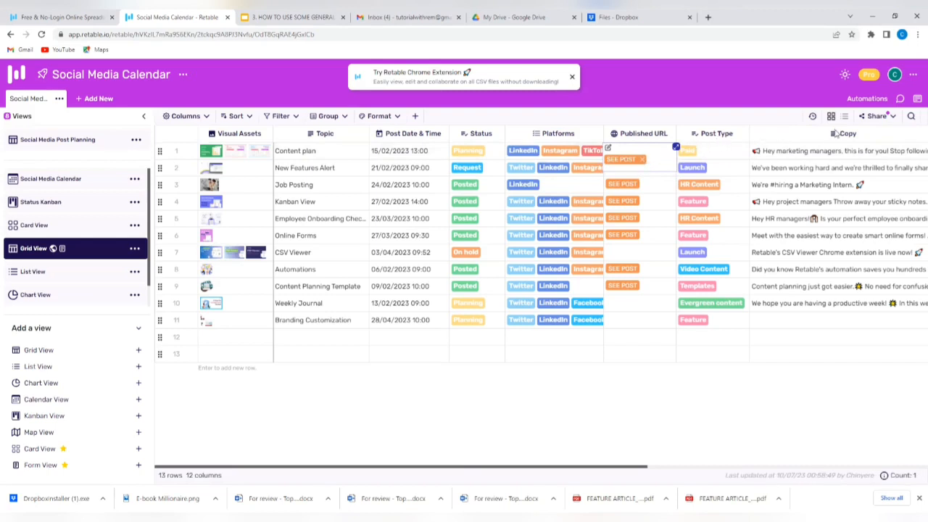
left_click(819, 150)
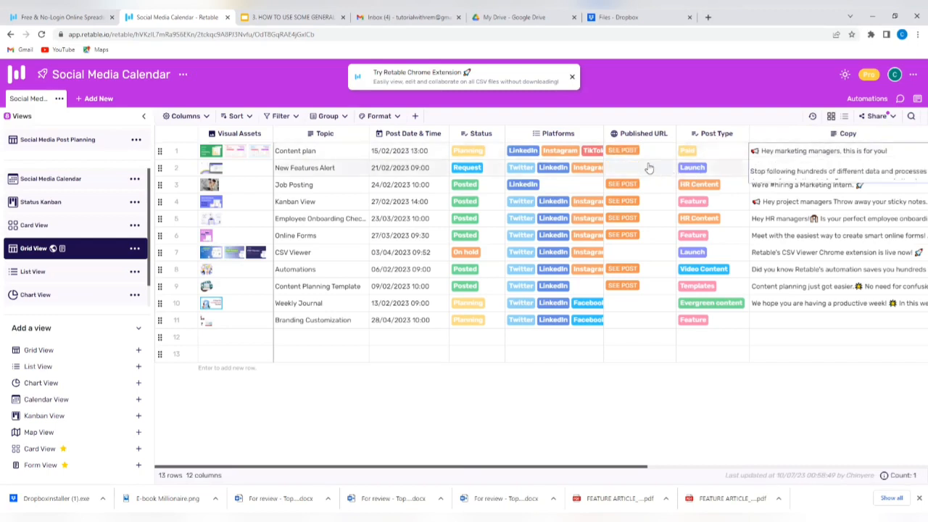